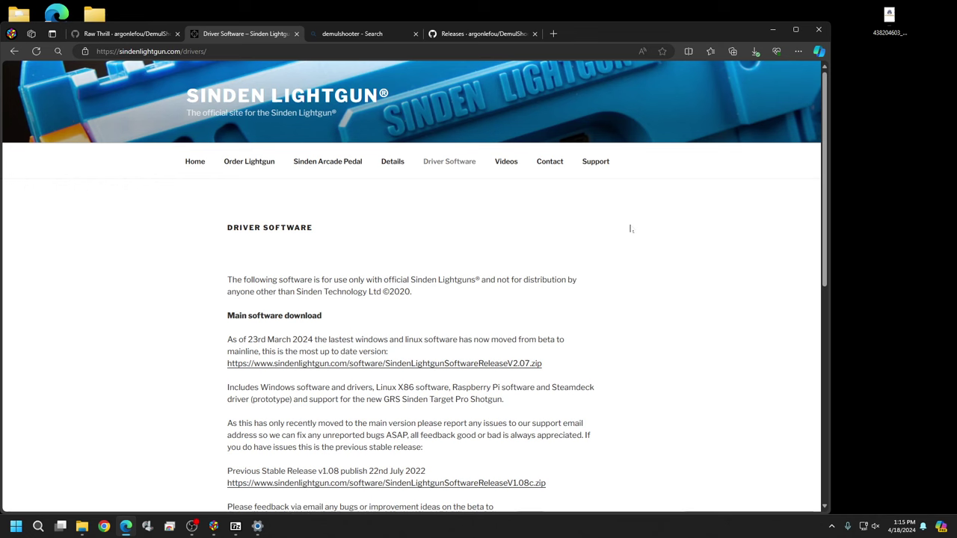
Step: Download the Sinden Lightgun software release V2.07 zip from the driver page and open the downloaded archive
scroll(656, 304, down, 2)
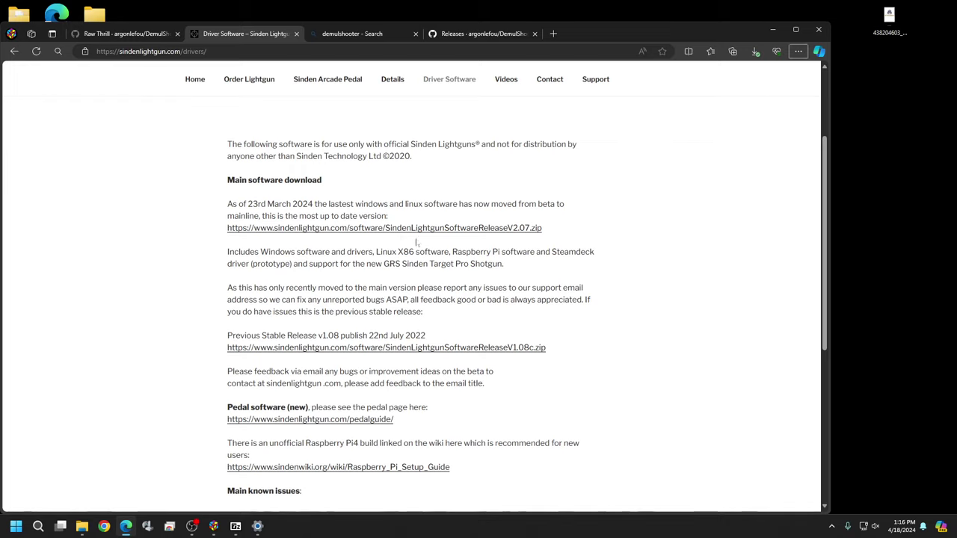
click(208, 51)
click(146, 291)
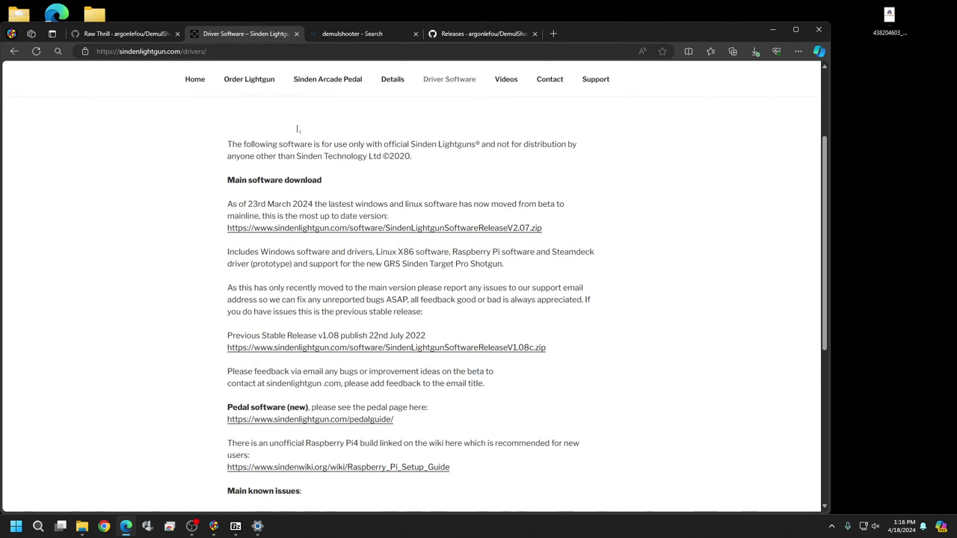
click(434, 80)
click(438, 233)
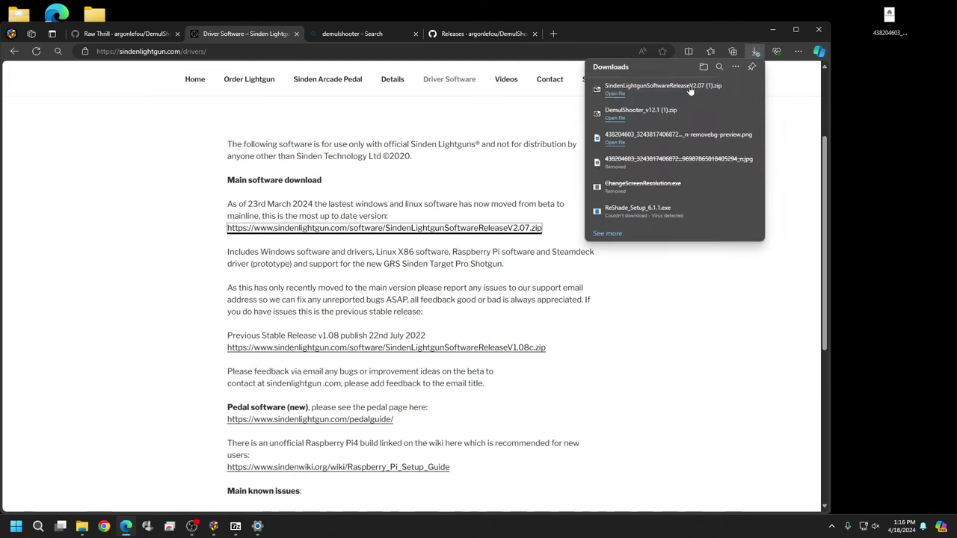
click(690, 89)
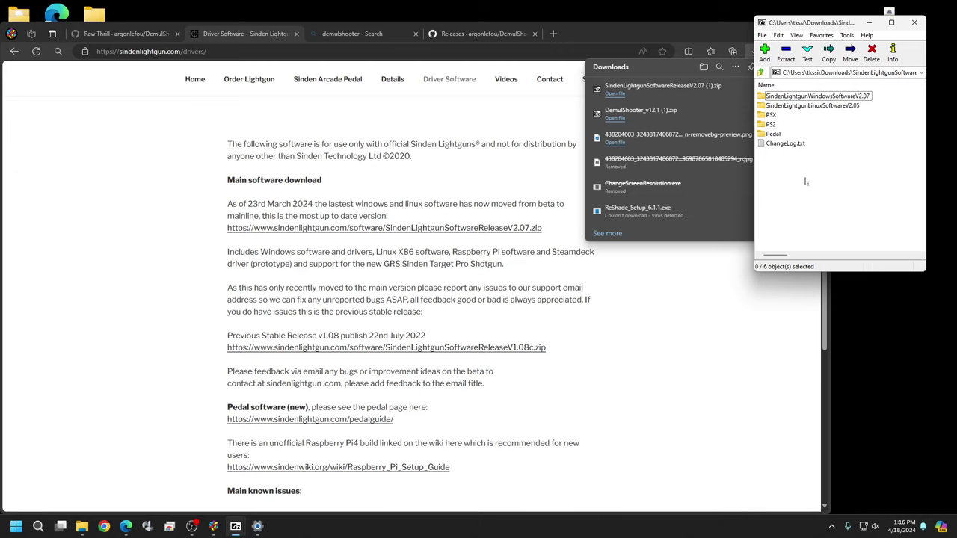
Step: Bring up the URUnleashed Tools folder on drive D and examine its full folder path and lightgun folders
click(796, 36)
key(Escape)
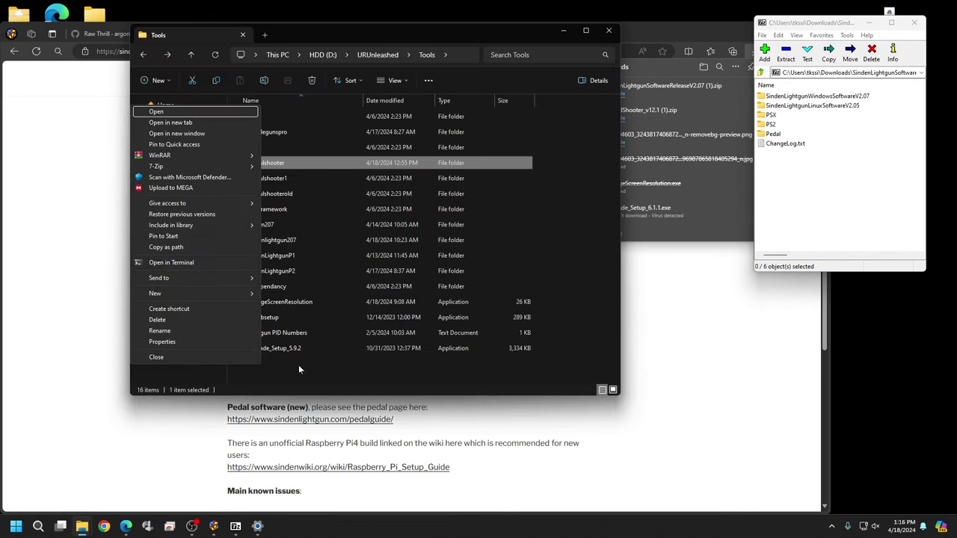
click(325, 373)
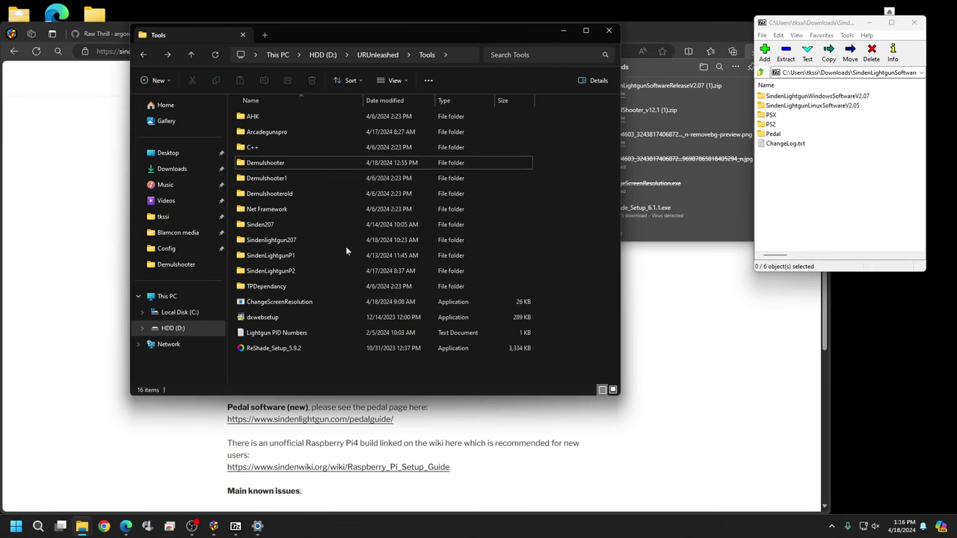
click(460, 55)
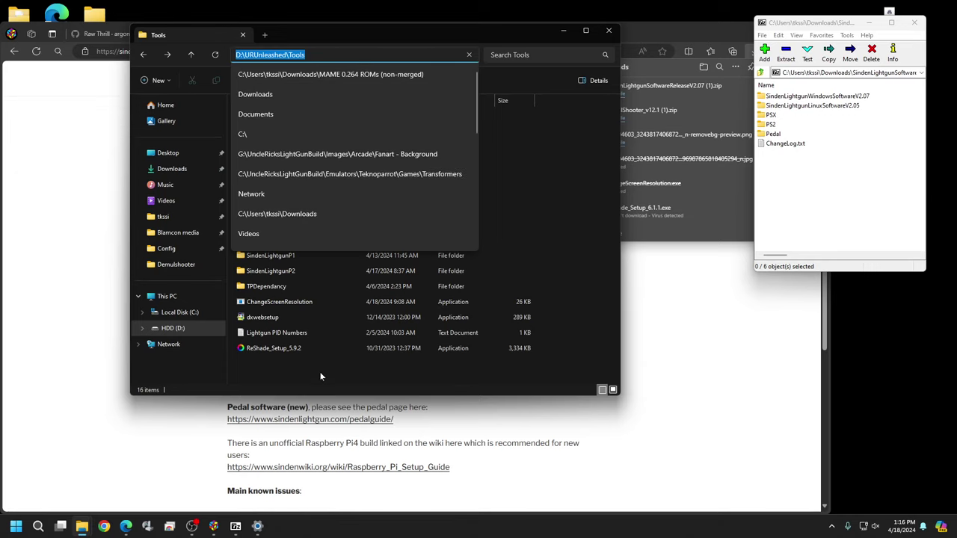
key(Escape)
key(Escape)
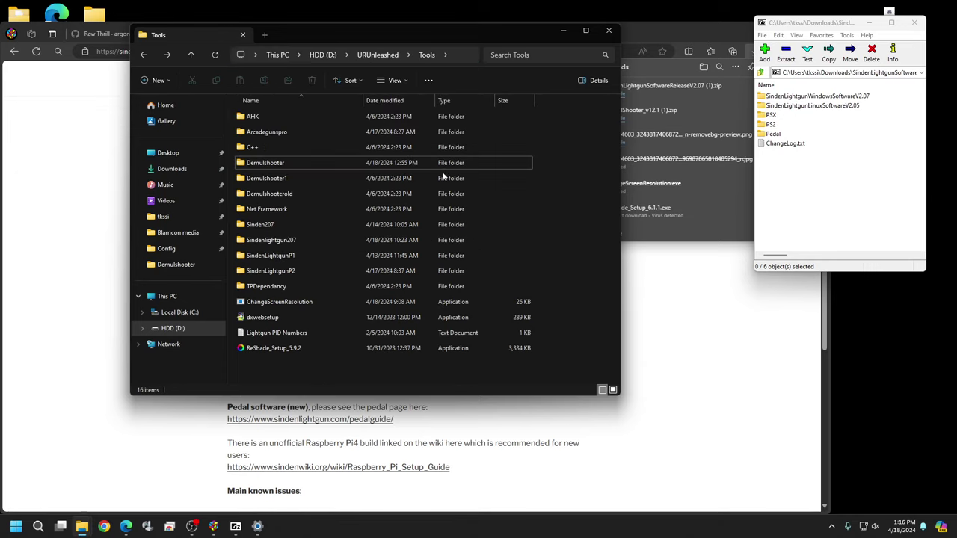
click(457, 53)
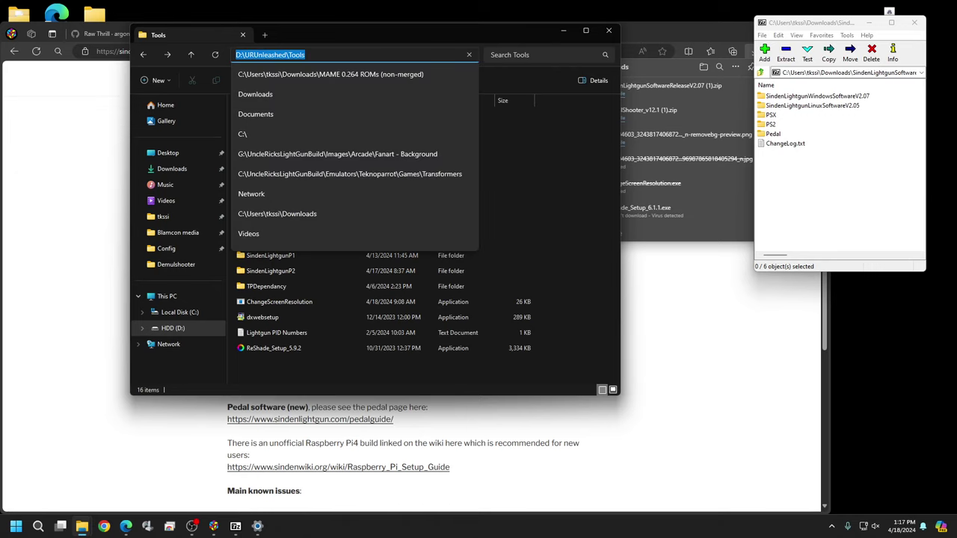
click(305, 54)
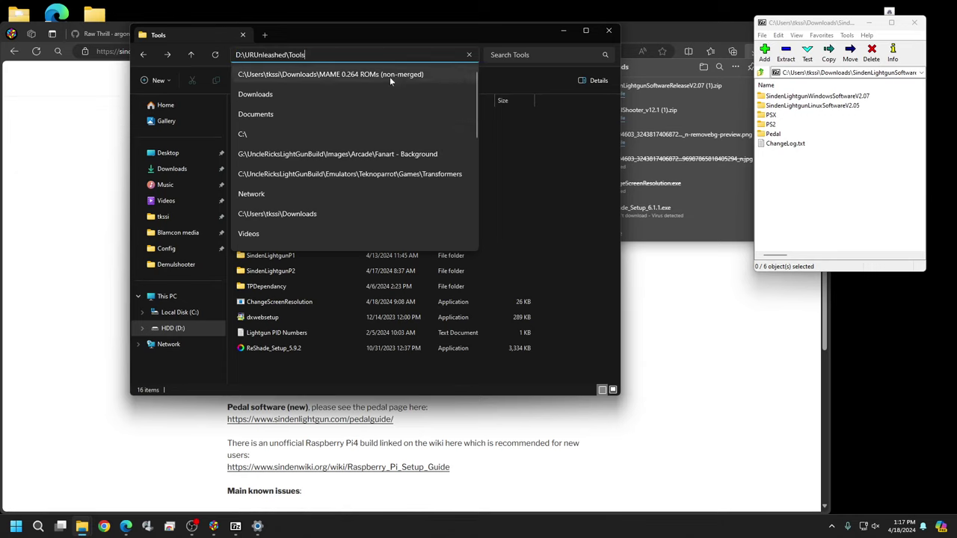
click(312, 372)
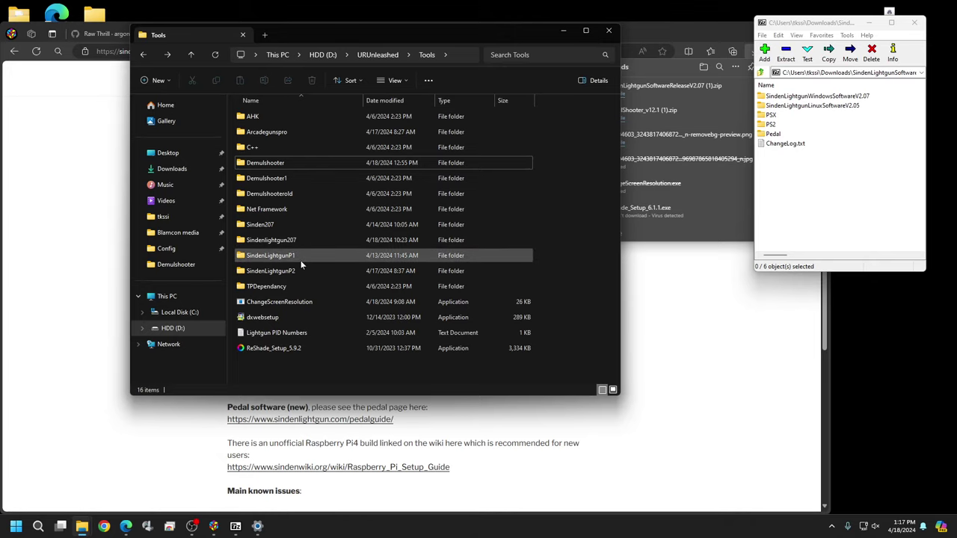
mouse_move(302, 264)
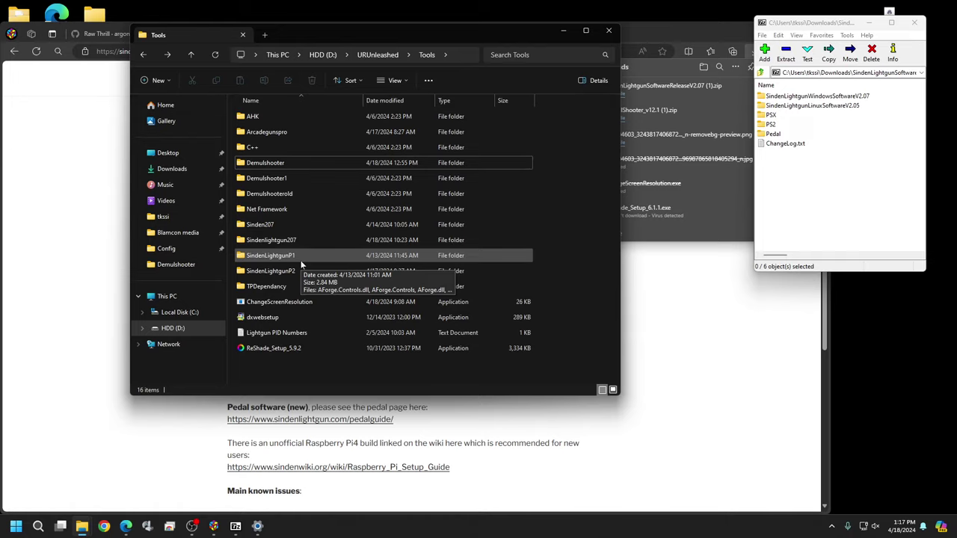
key(F4)
click(324, 380)
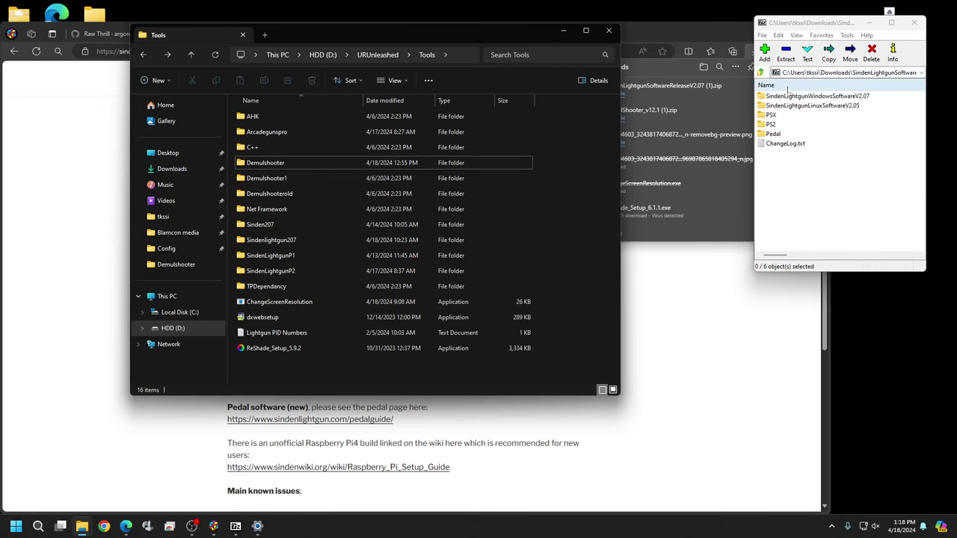
Step: Create a new folder inside the Tools folder
drag(787, 90, 755, 113)
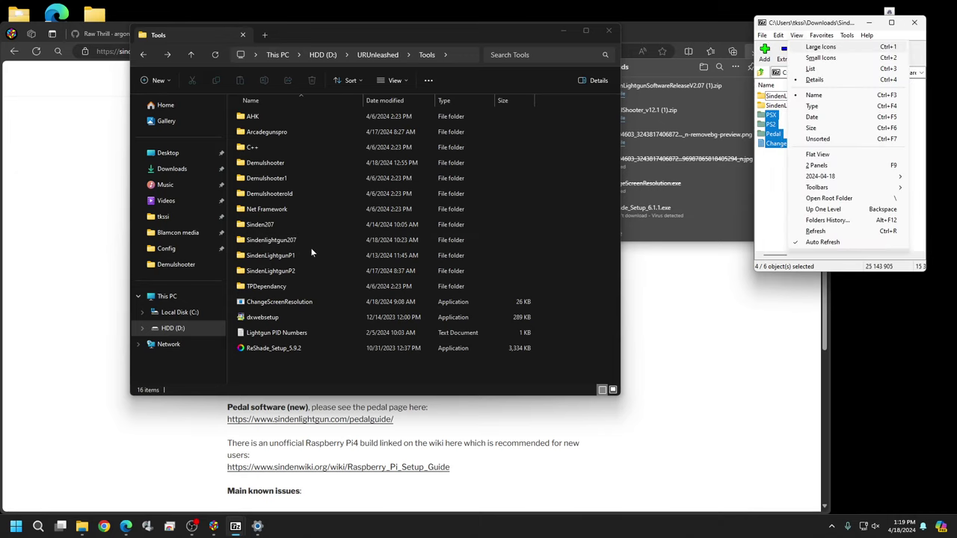
key(shift+F10)
key(Escape)
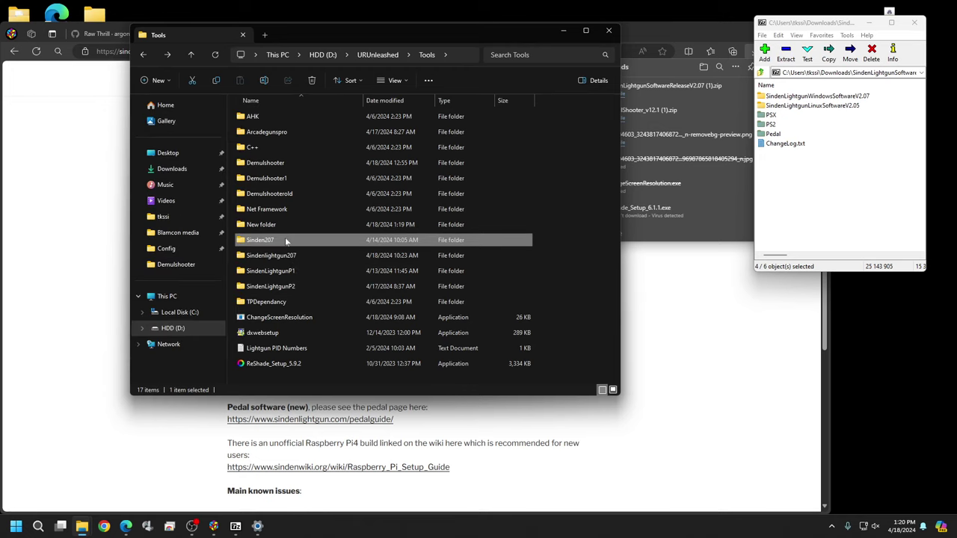
Step: Launch the Lightgun application from the SindenLightgun folder of SindenLightgunWindowsSoftwareV2.07 inside Sinden207
double_click(285, 239)
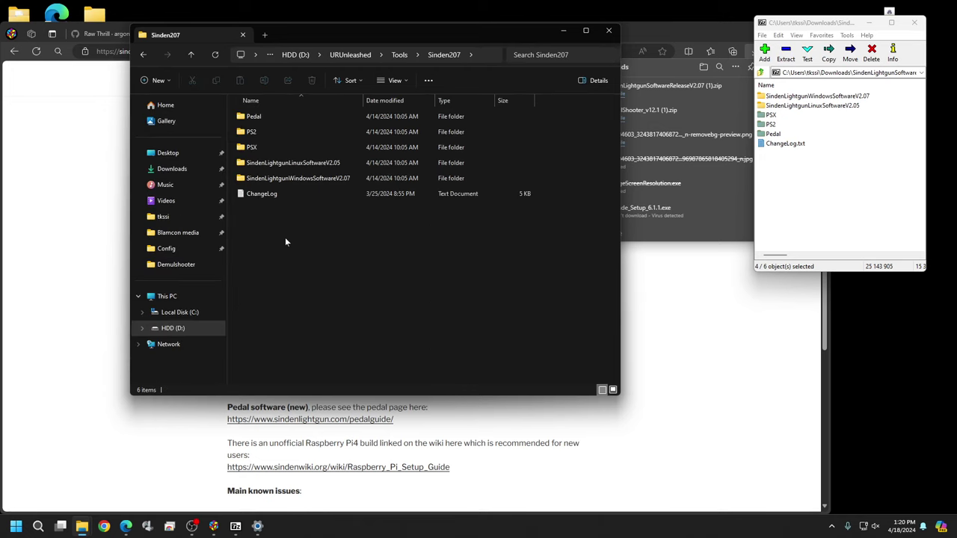
double_click(306, 181)
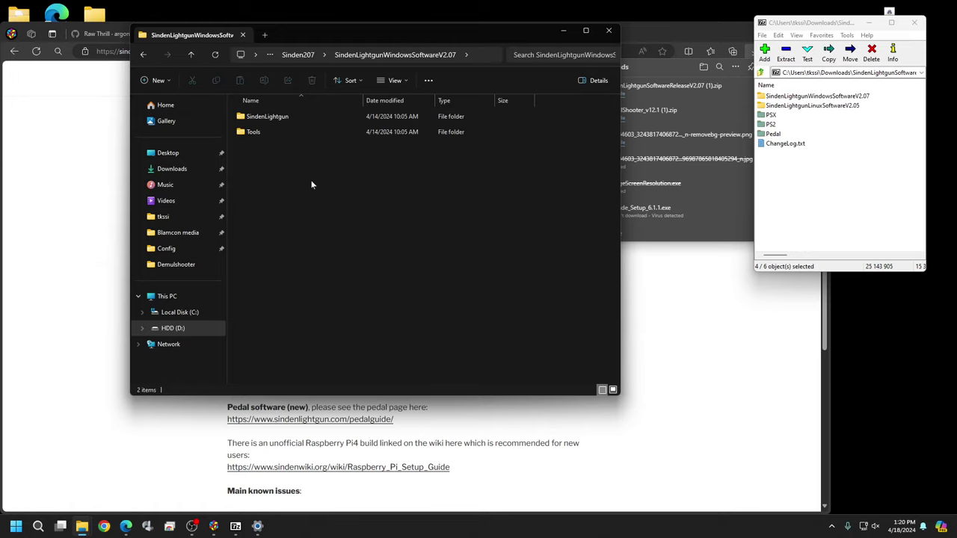
double_click(280, 118)
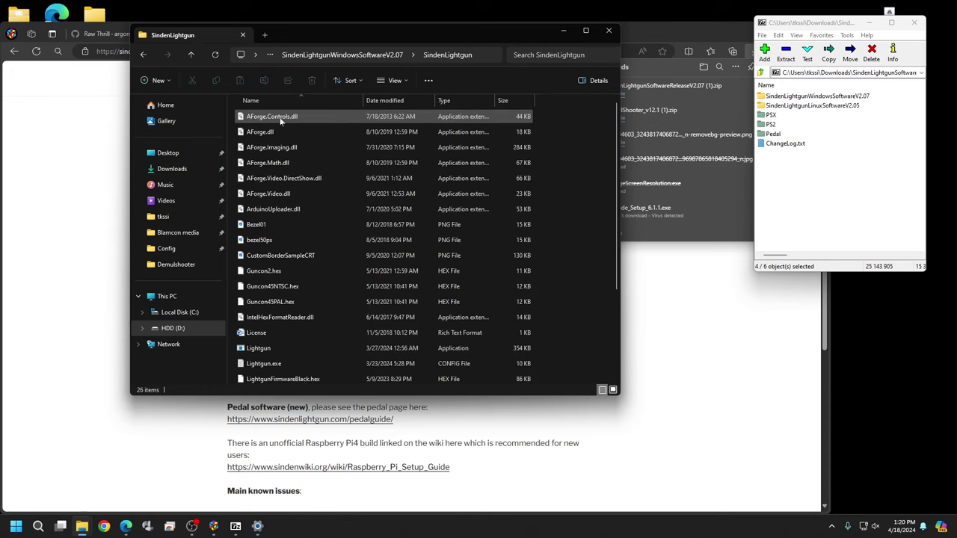
scroll(288, 165, down, 3)
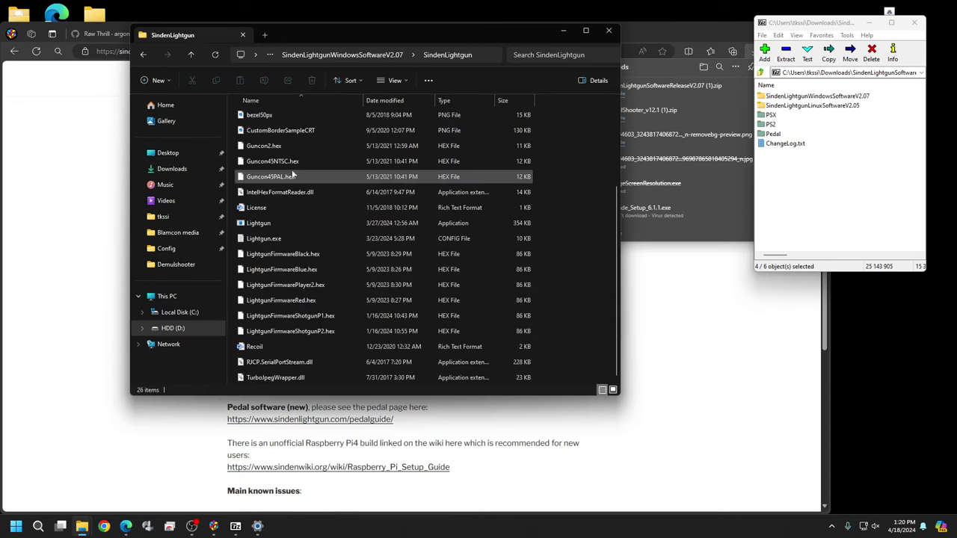
double_click(260, 224)
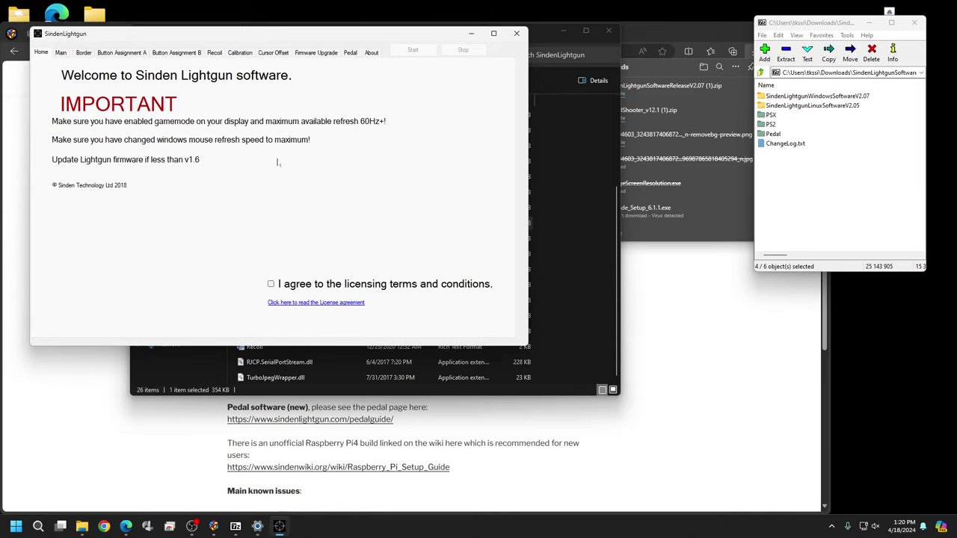
Step: Agree to the licensing terms and conditions and turn off Sleep Mode in the main lightgun settings
click(271, 284)
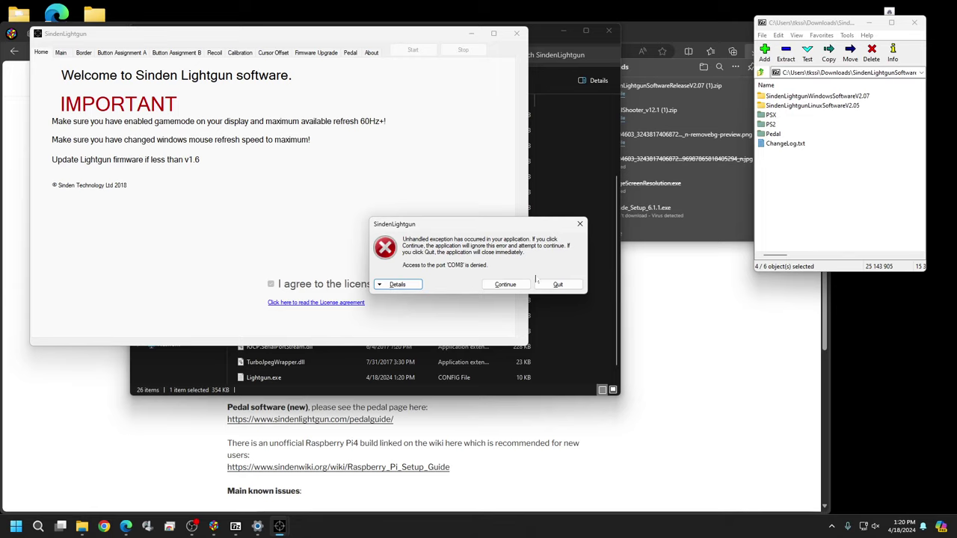
click(538, 284)
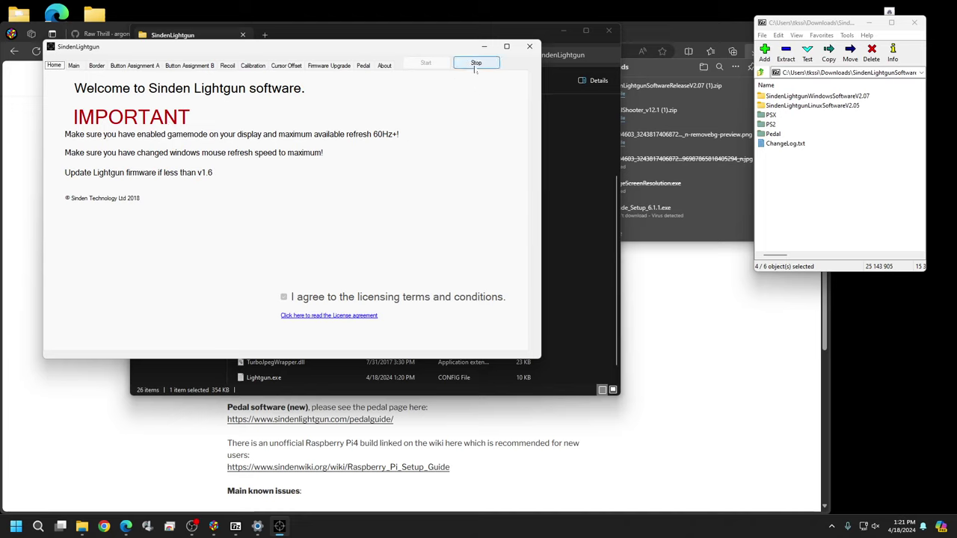
click(79, 69)
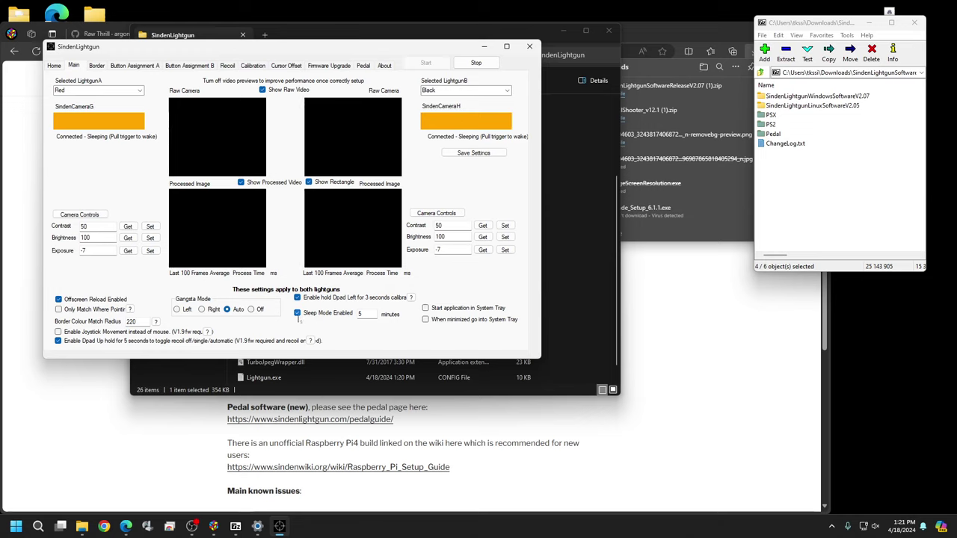
click(297, 314)
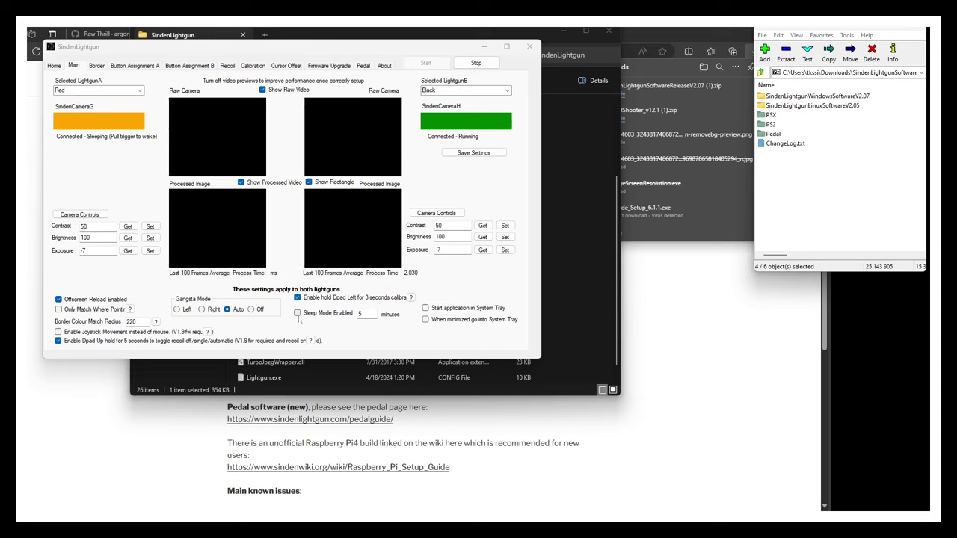
Step: Minimize the browser window and return to the lightgun settings
right_click(469, 378)
click(712, 326)
right_click(711, 326)
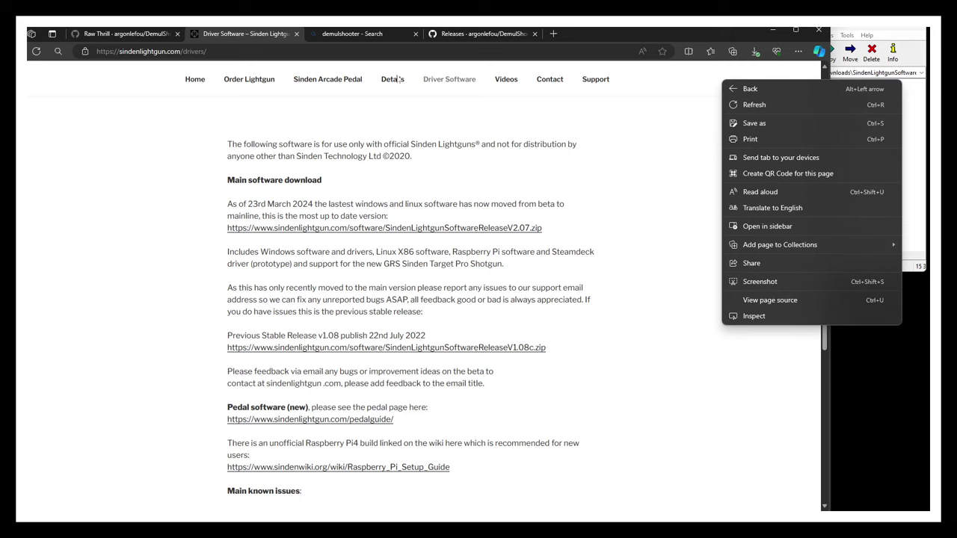
click(767, 33)
click(770, 33)
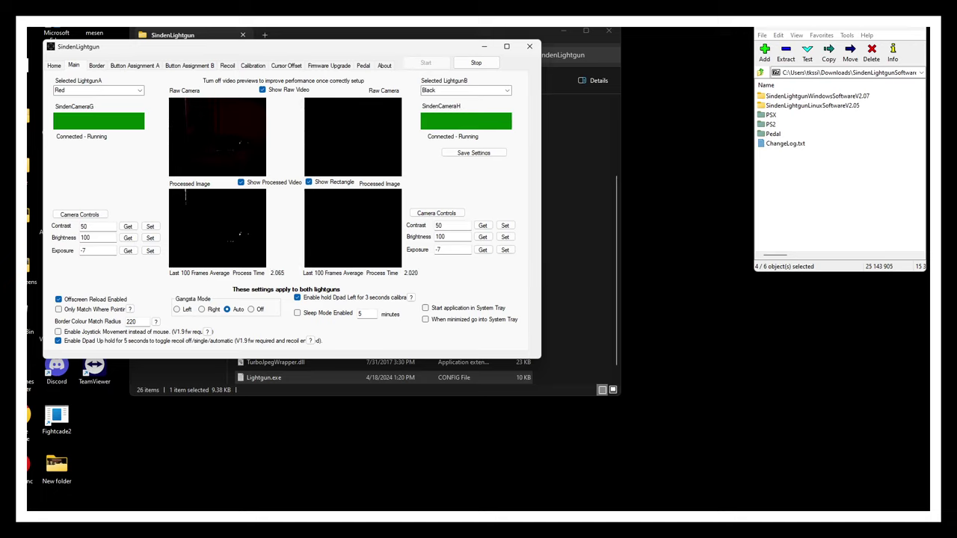
Step: Set LightgunA to Black and LightgunB to Red, and save the settings
click(137, 90)
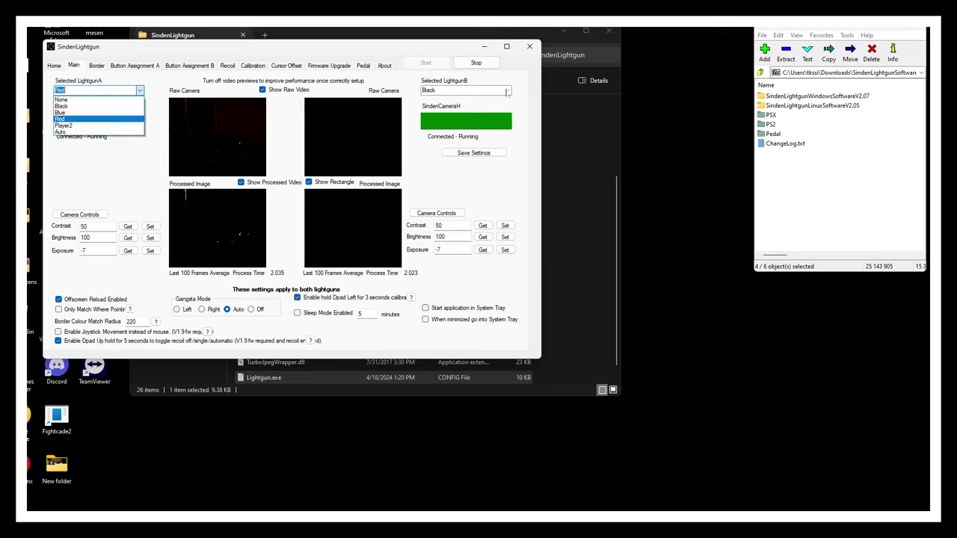
click(507, 91)
click(507, 91)
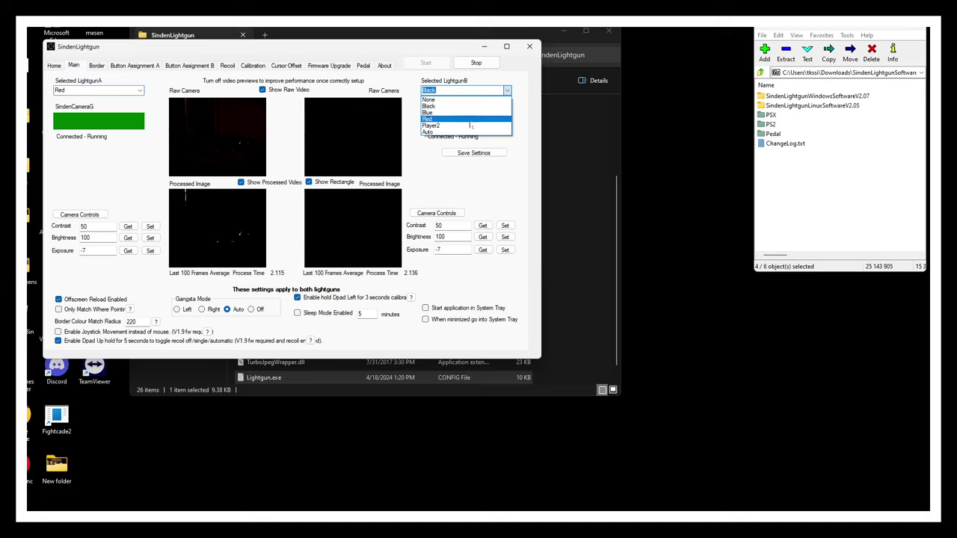
click(467, 112)
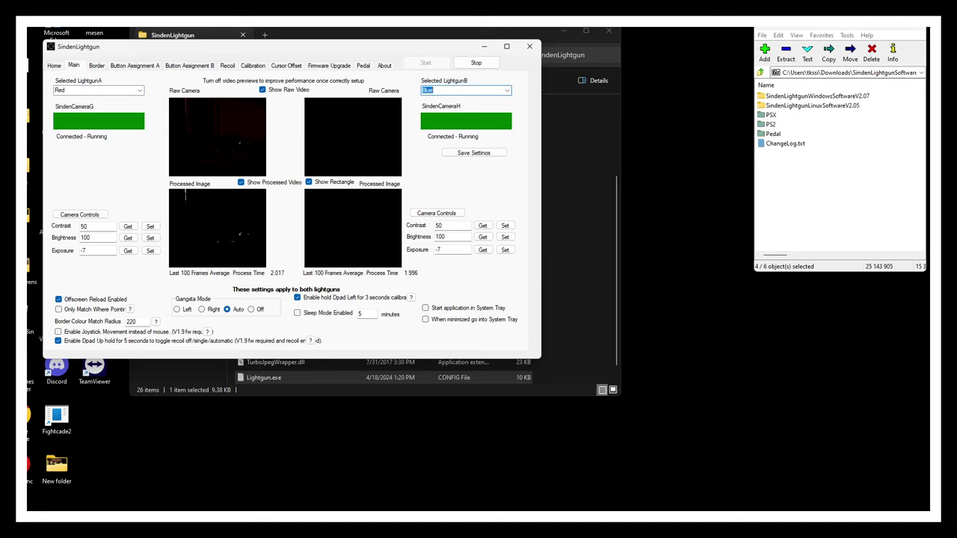
click(139, 91)
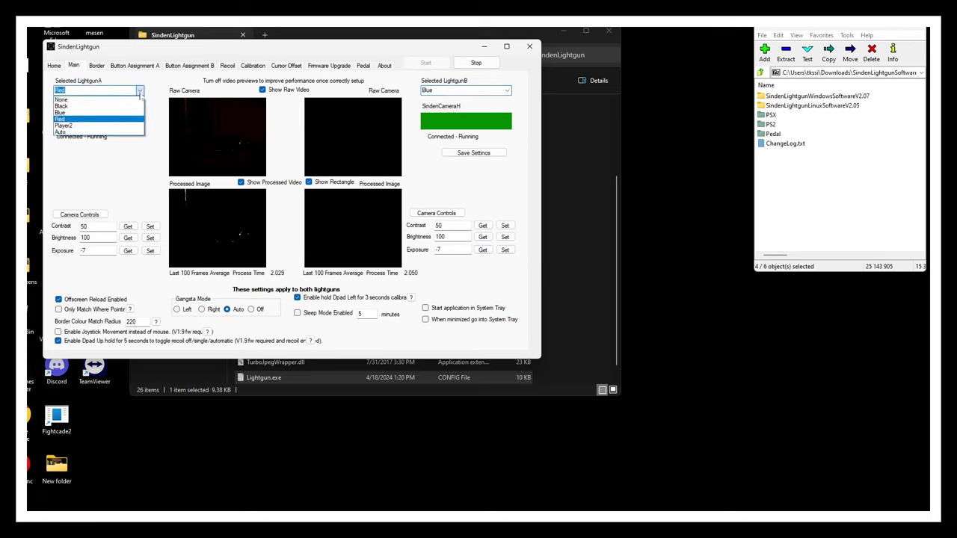
click(91, 107)
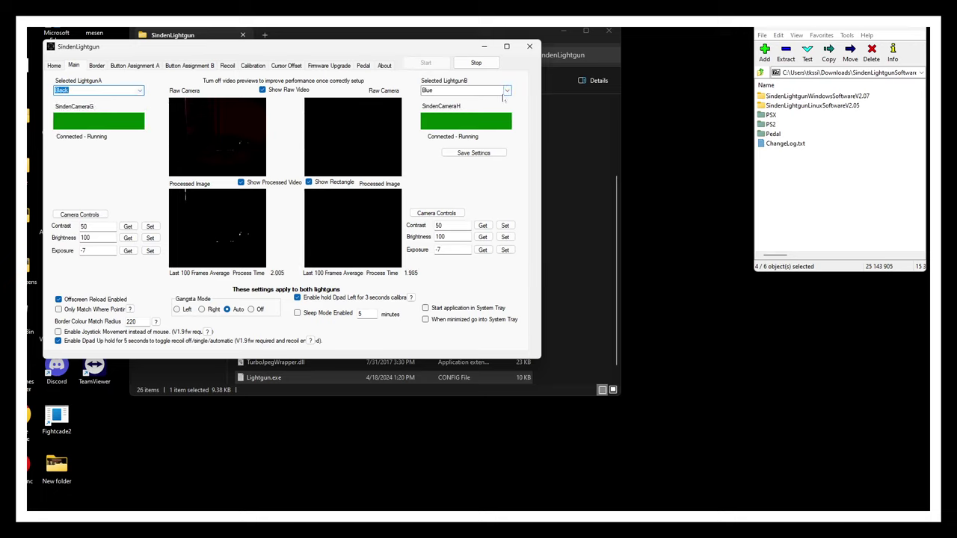
click(508, 93)
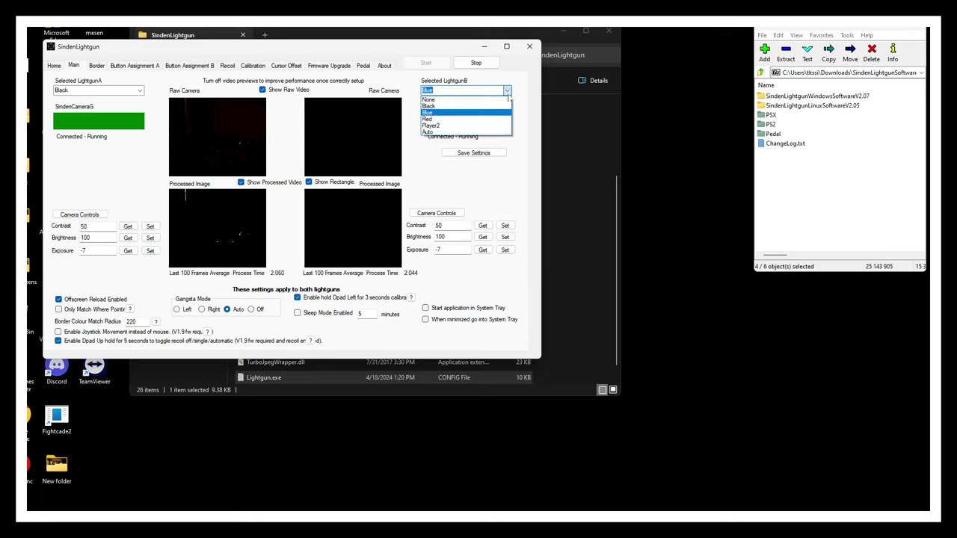
click(453, 119)
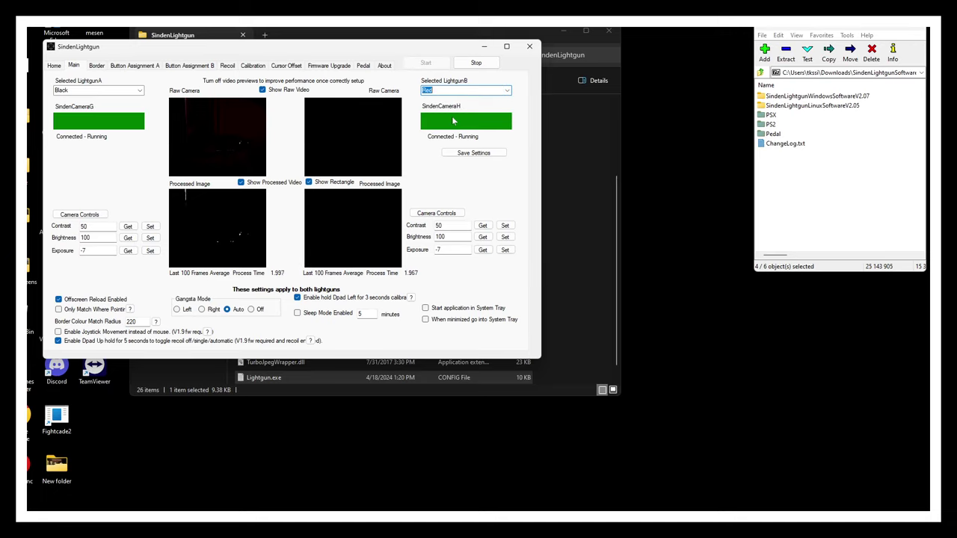
click(486, 154)
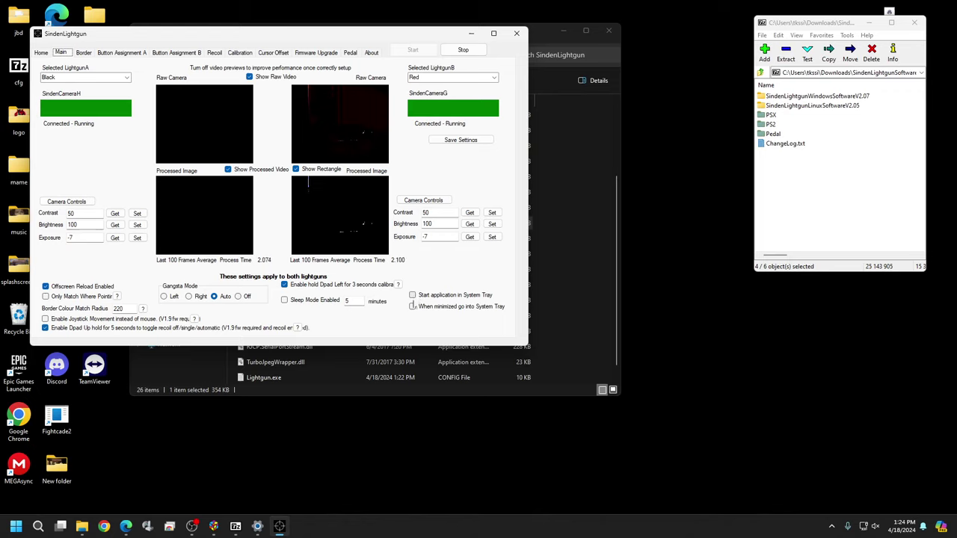
Step: Enable starting the application in the system tray and open the border settings
click(412, 295)
click(86, 55)
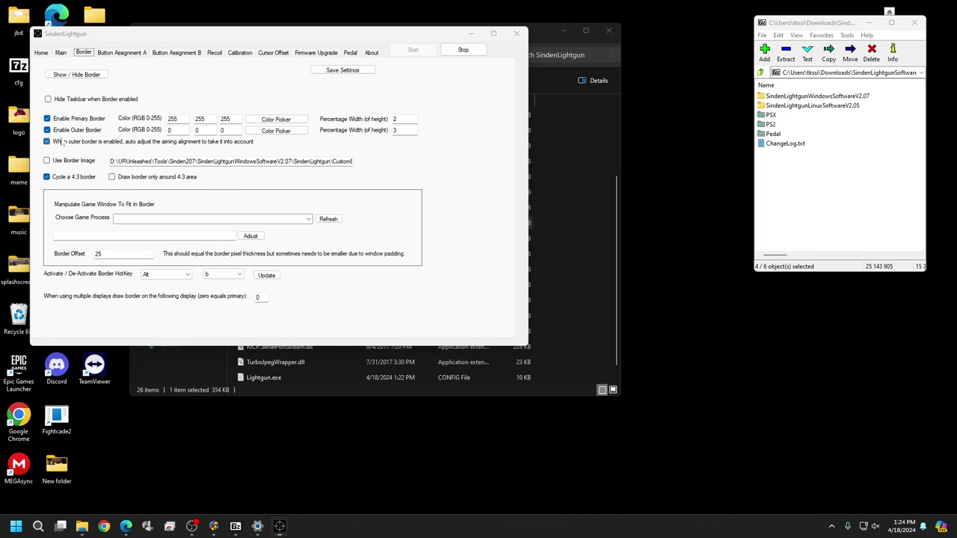
Step: Preview the screen border, then disable the outer border and the 4:3 border cycling, saving the settings
key(alt+b)
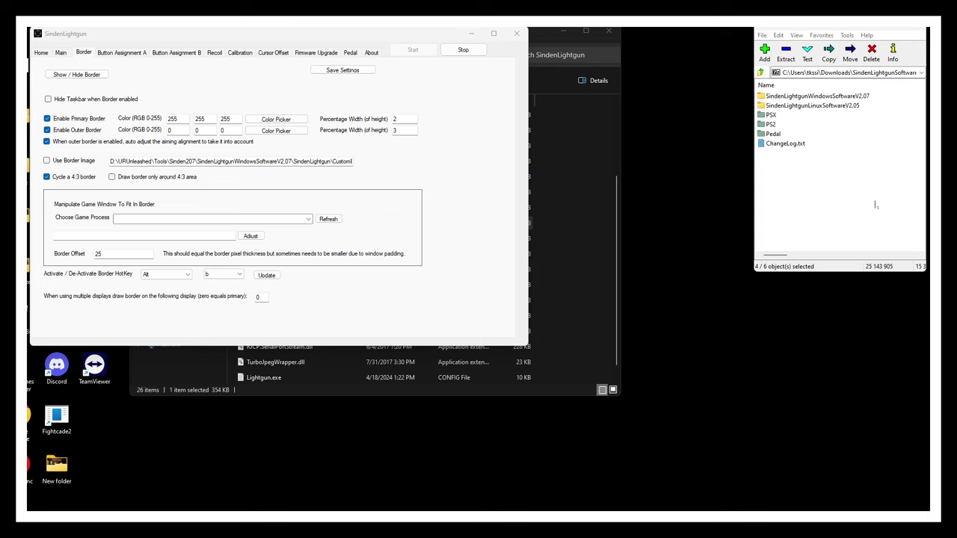
key(alt+b)
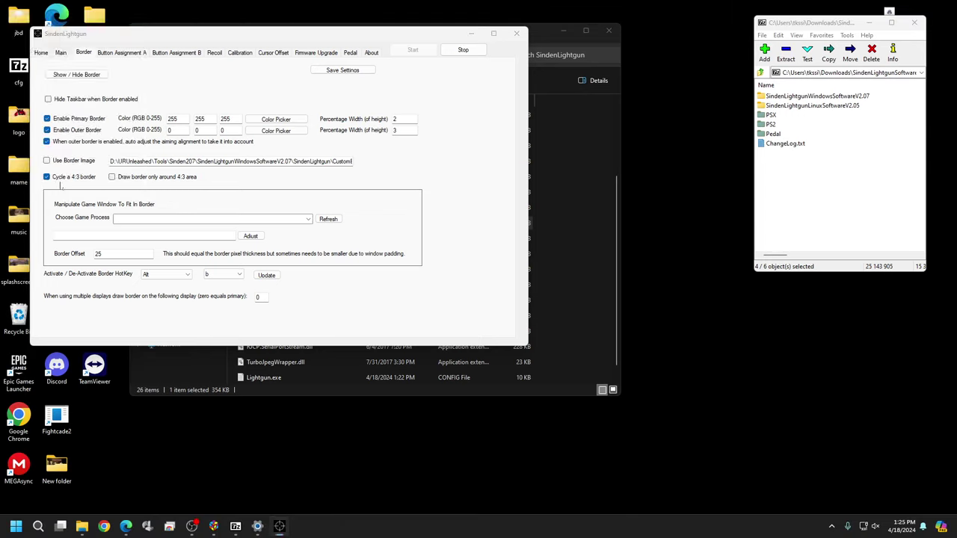
click(47, 130)
click(333, 71)
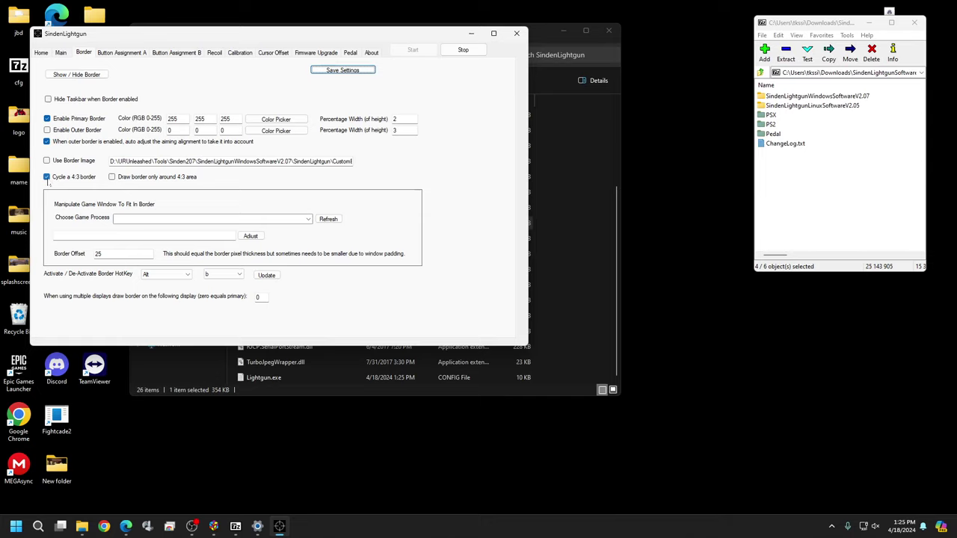
click(47, 178)
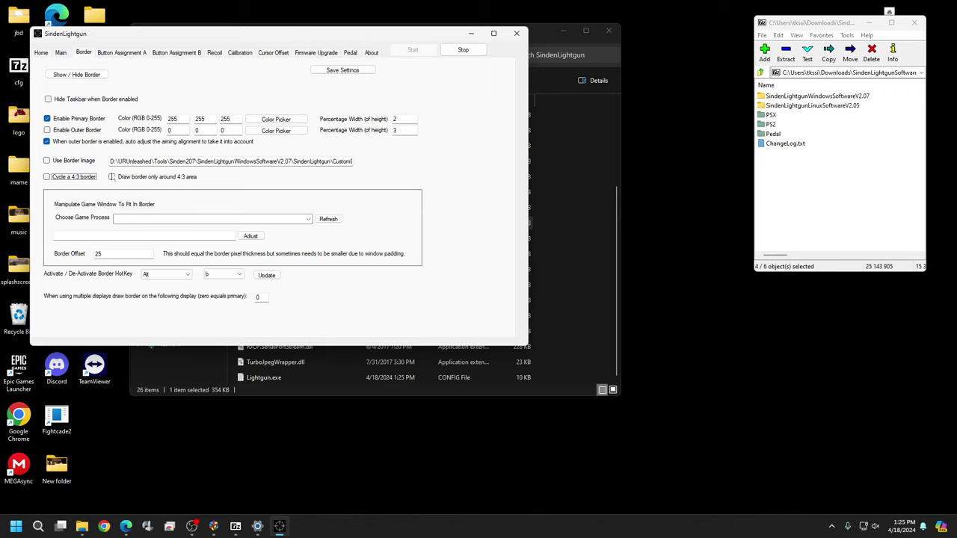
click(354, 72)
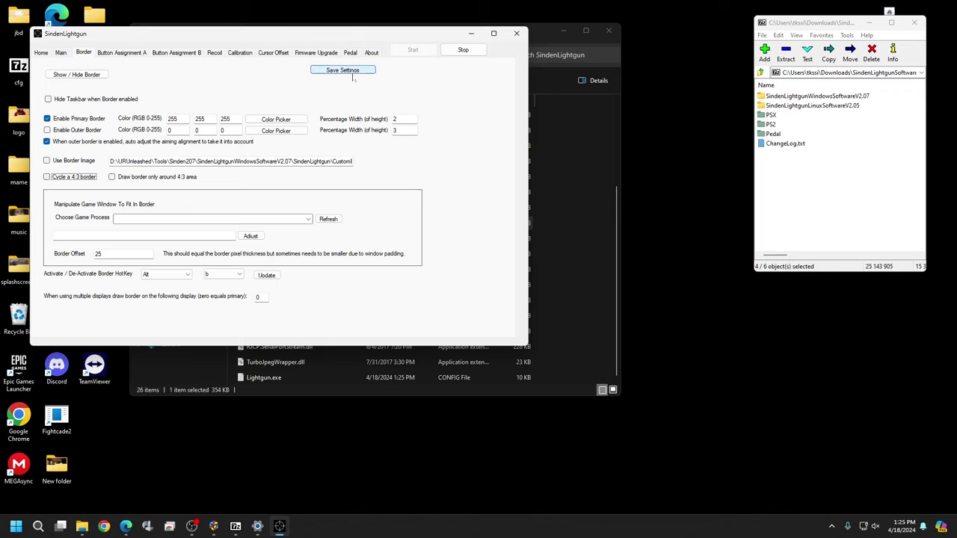
Step: Review the button assignments for PlayerA and PlayerB, including their normal and offscreen actions
click(131, 54)
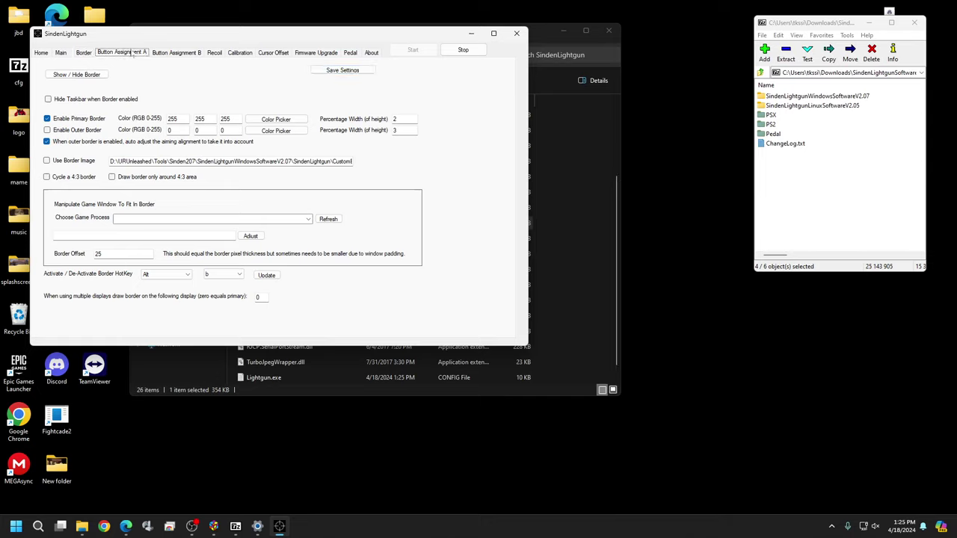
click(181, 53)
click(124, 54)
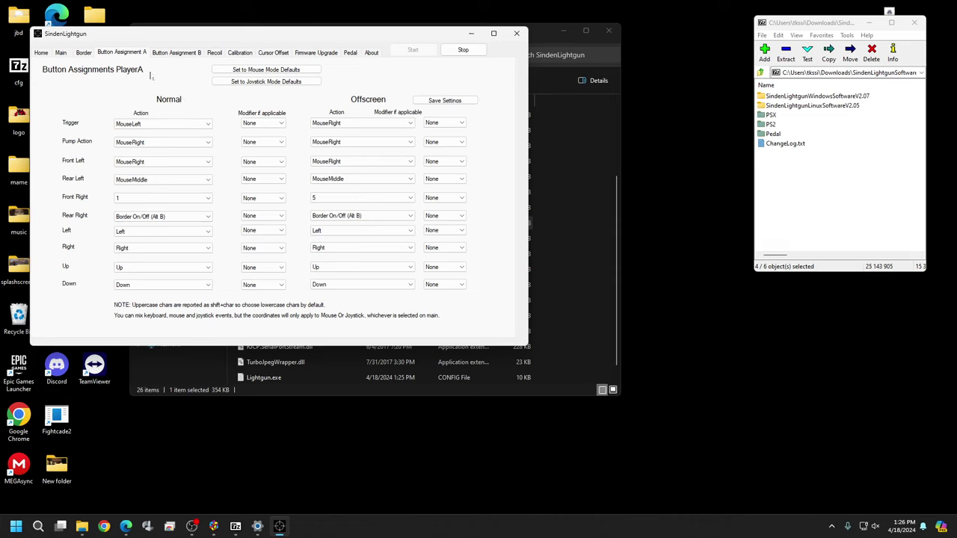
click(173, 54)
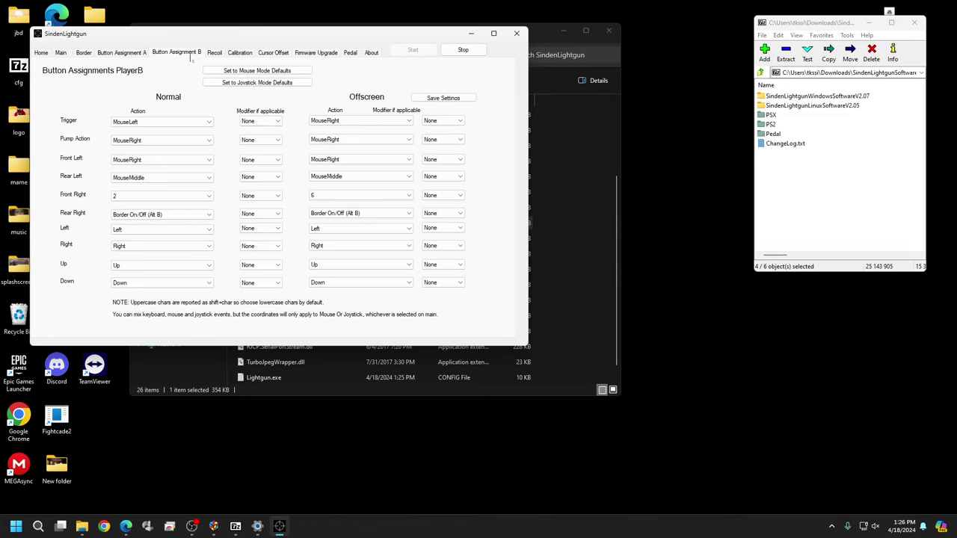
Step: Accept the recoil terms and conditions, enable recoil, and save the update
click(211, 53)
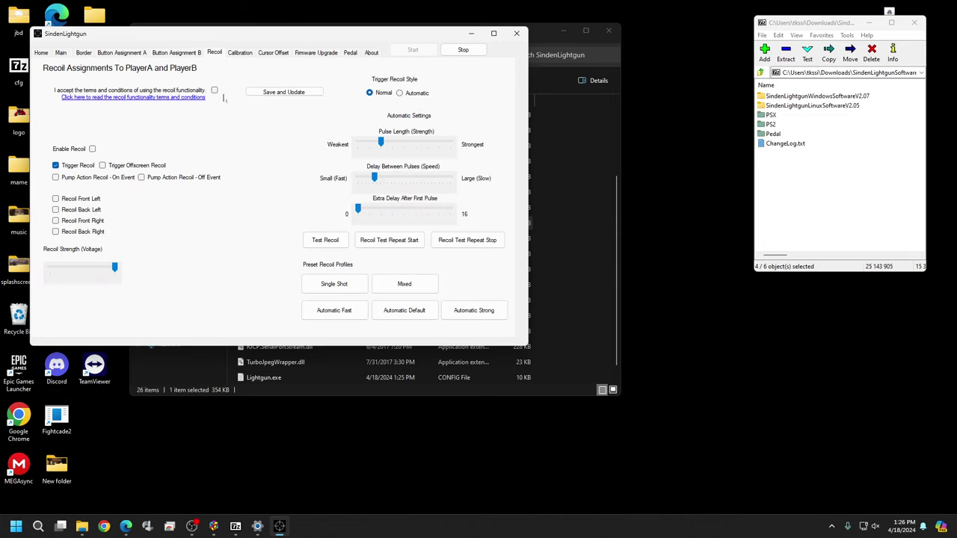
click(214, 90)
click(92, 149)
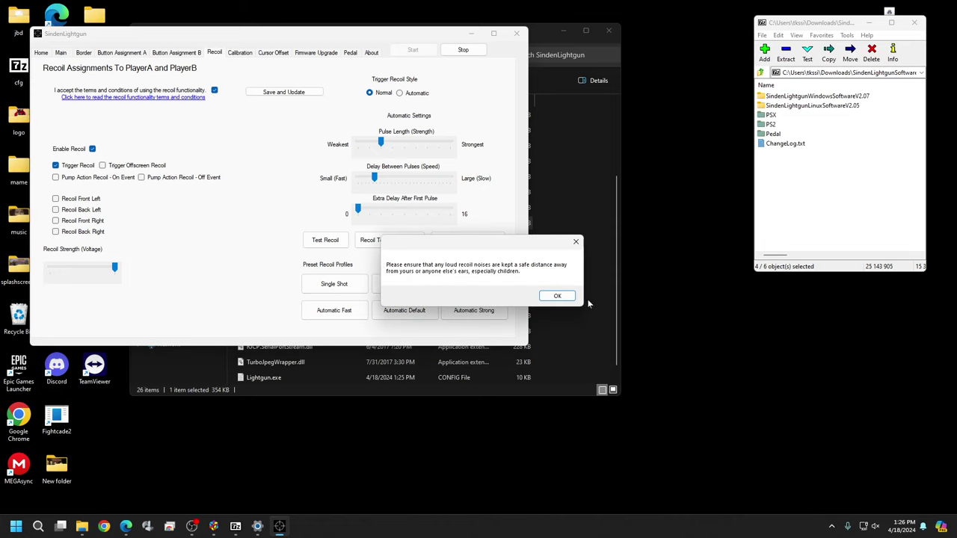
click(557, 296)
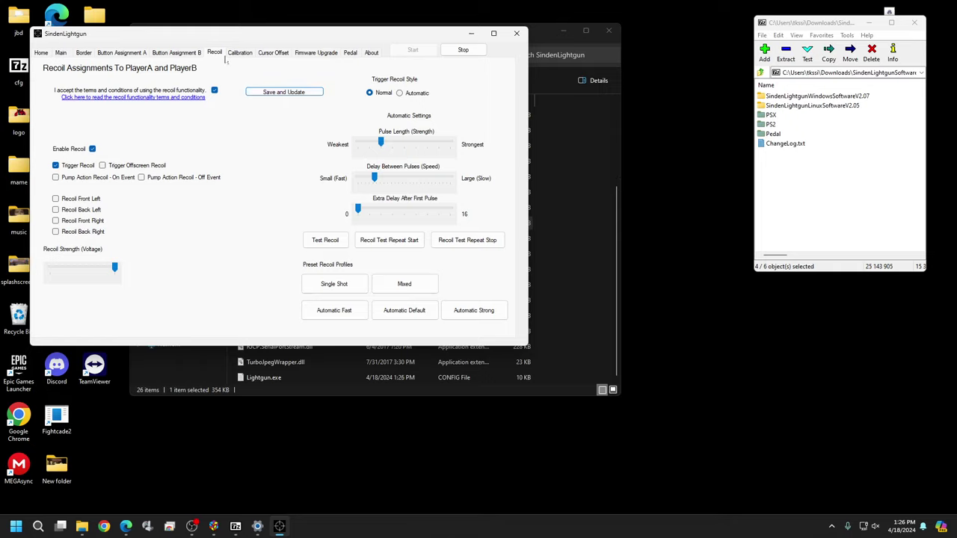
Step: View the calibration instructions, then set the TV diagonal size for sight alignment to 27 inches and save the settings
click(239, 54)
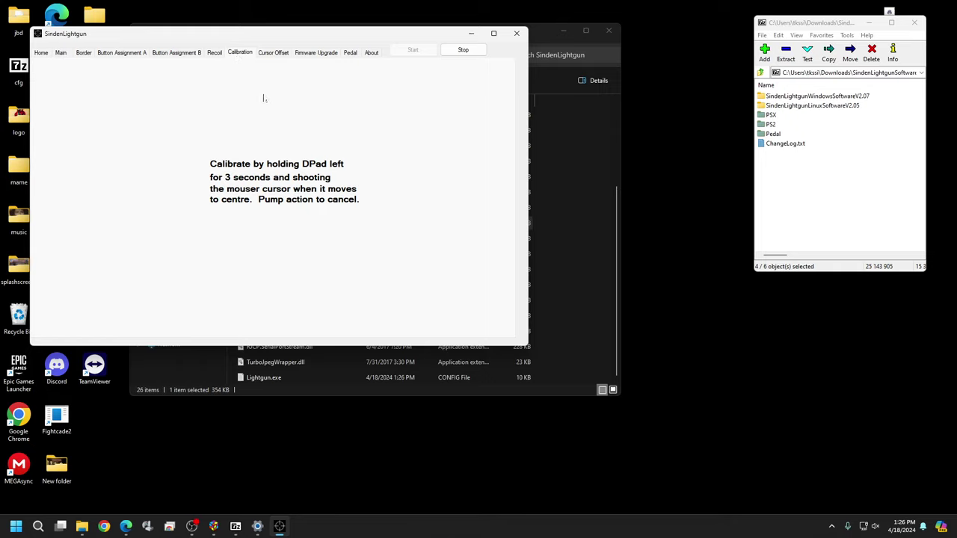
click(273, 54)
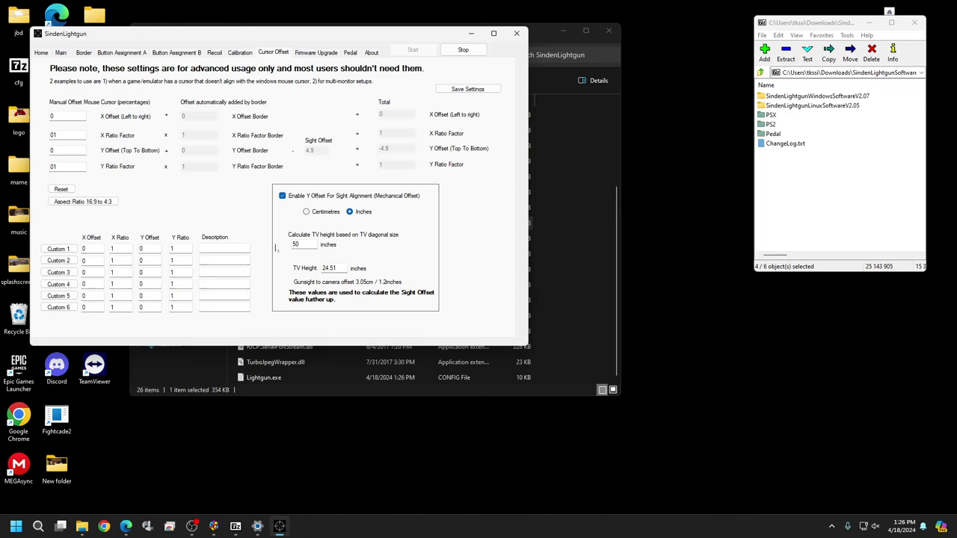
click(299, 245)
drag(299, 245, 283, 246)
text(27)
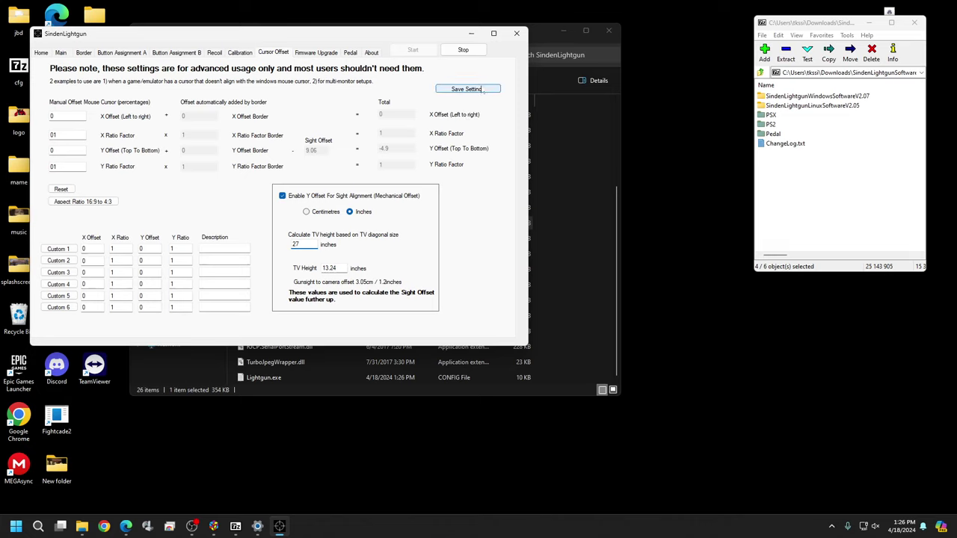
click(482, 90)
Step: Select the Red lightgun for firmware checking, stop the running lightguns, and retrieve its lightgun info
click(310, 54)
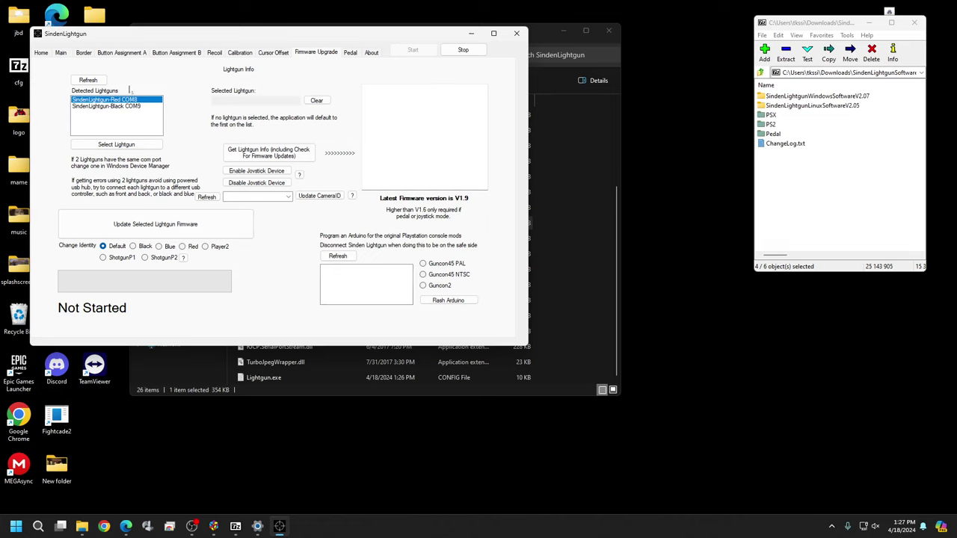
click(127, 146)
click(266, 158)
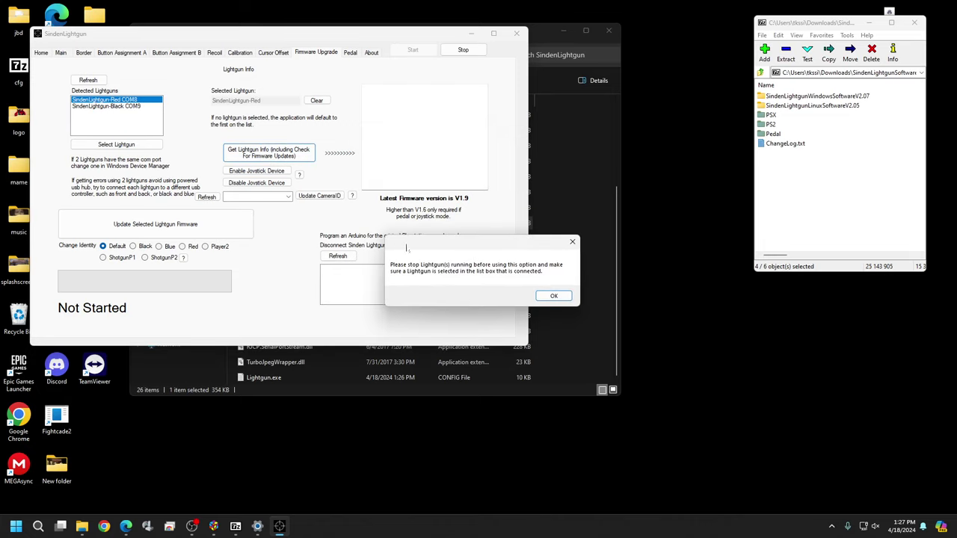
click(553, 296)
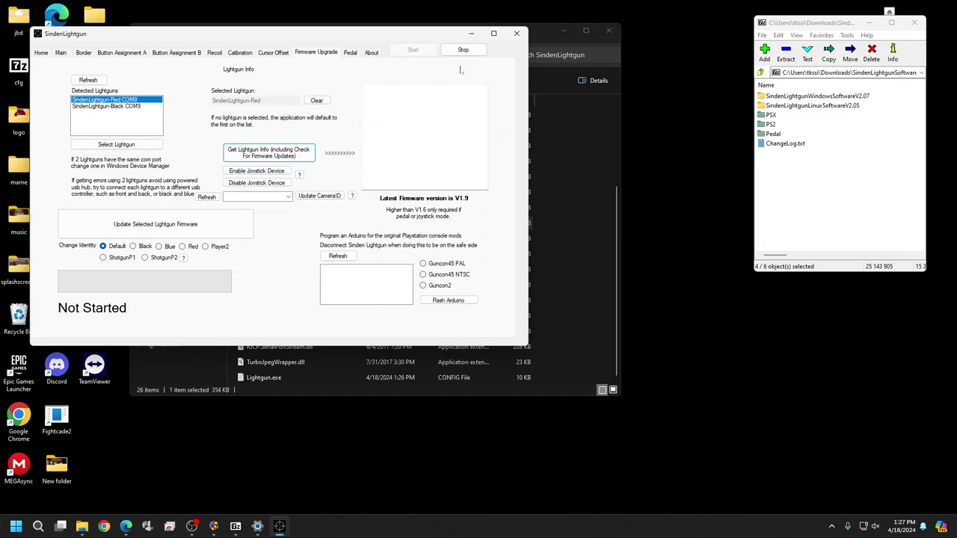
click(279, 159)
click(557, 297)
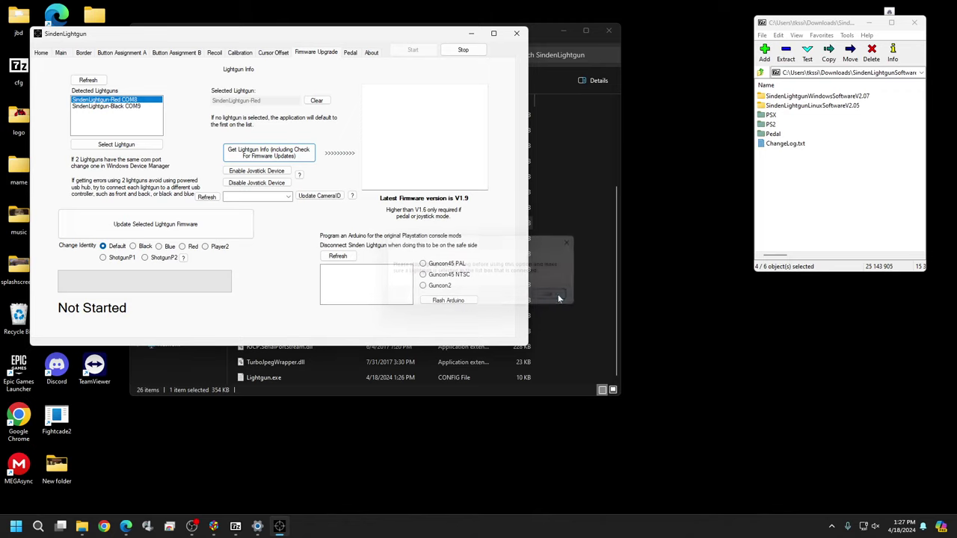
click(463, 49)
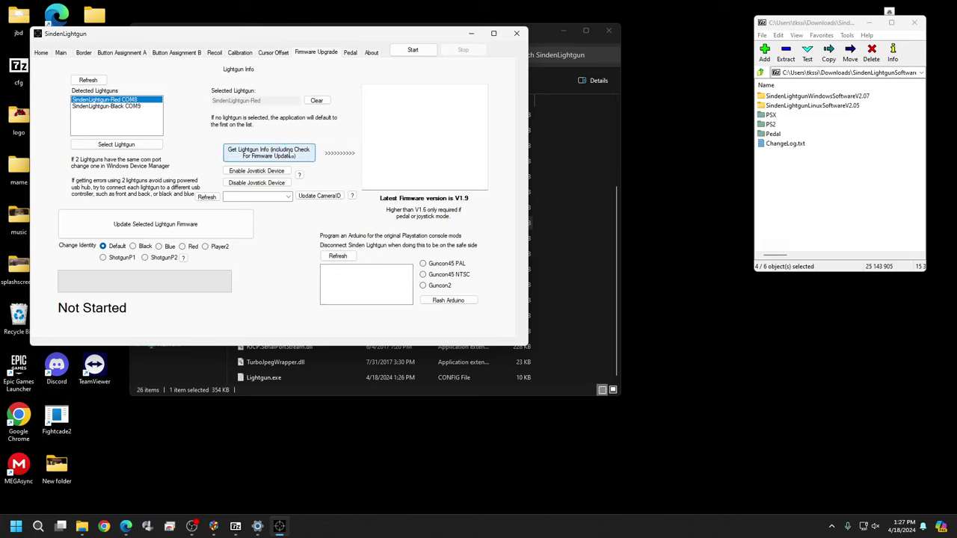
click(291, 156)
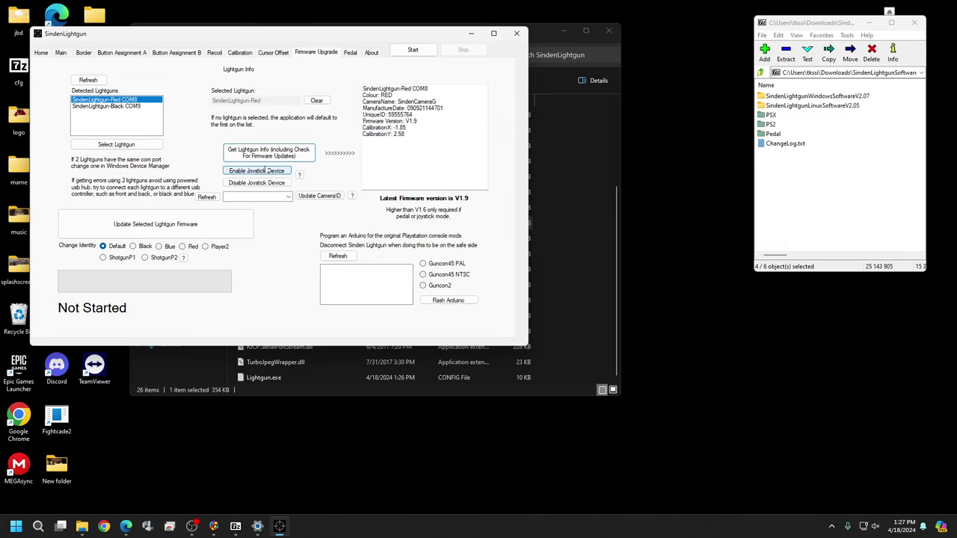
Step: Enable the joystick device on the Red lightgun and dismiss the notices
click(265, 173)
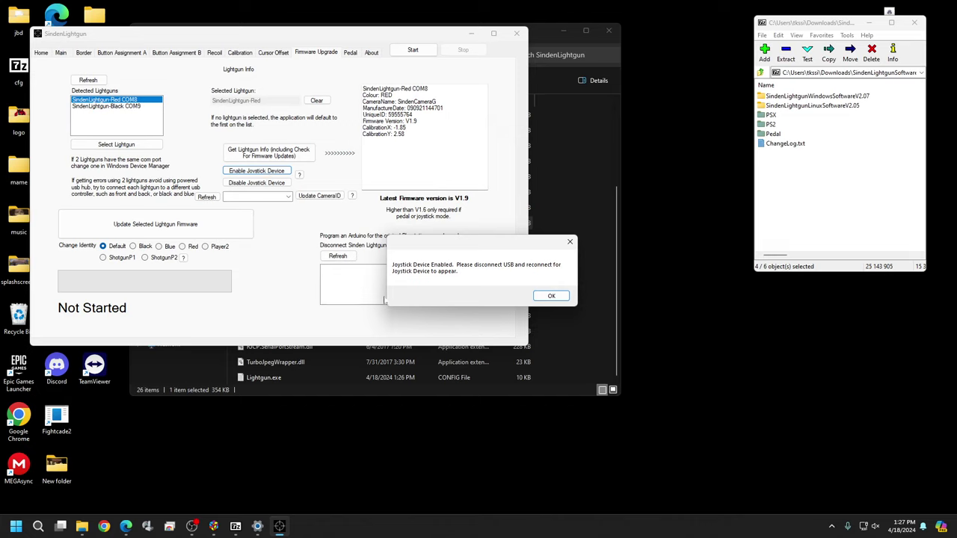
click(569, 247)
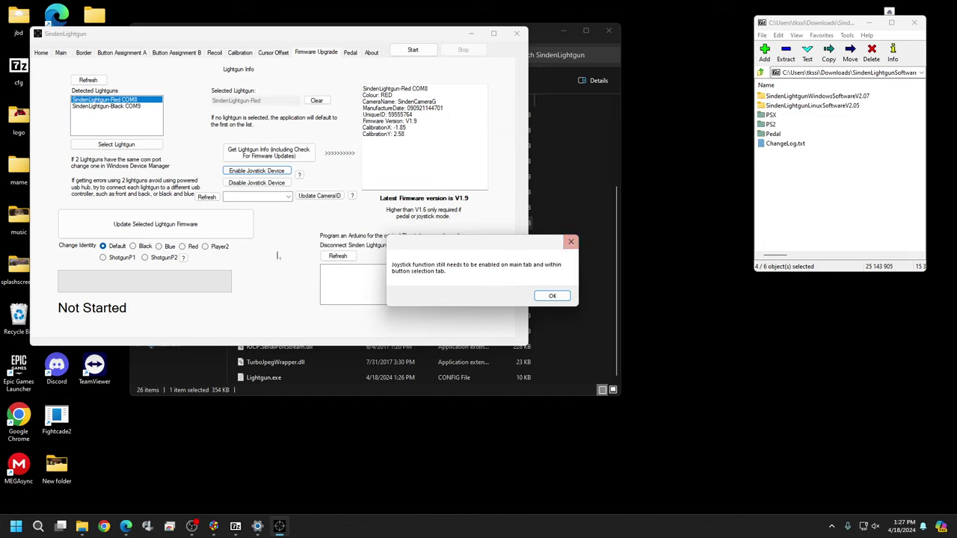
click(559, 298)
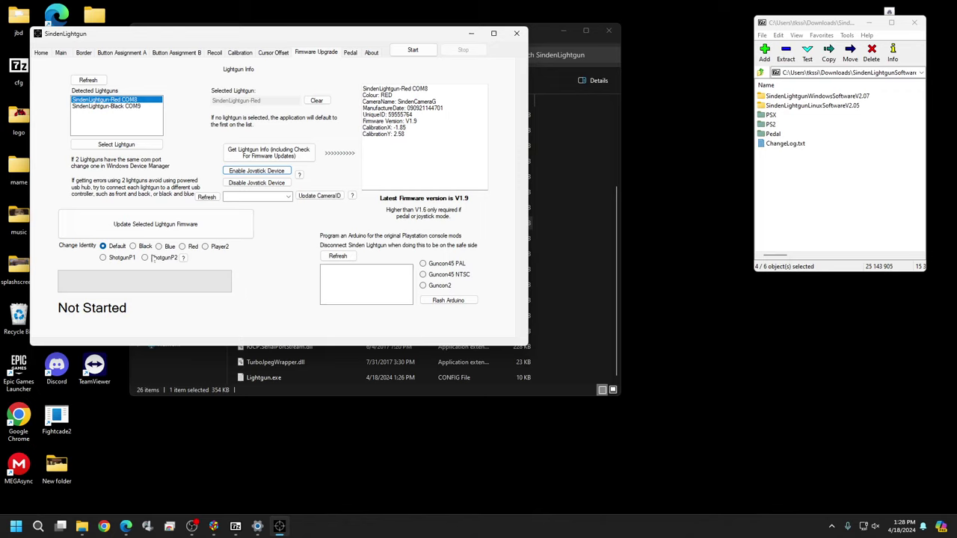
click(161, 222)
Step: Select the Black lightgun and retrieve its lightgun info to check the firmware version
click(118, 107)
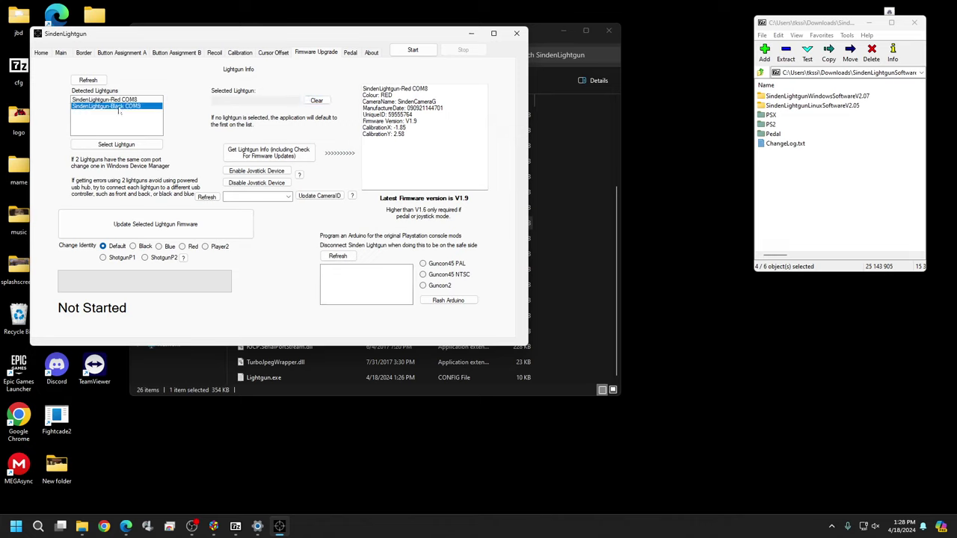
click(141, 144)
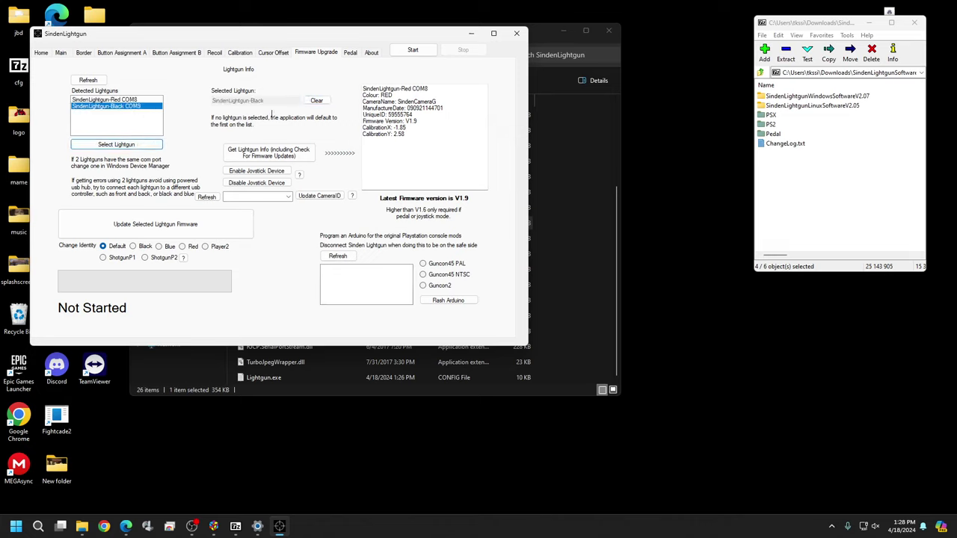
click(288, 159)
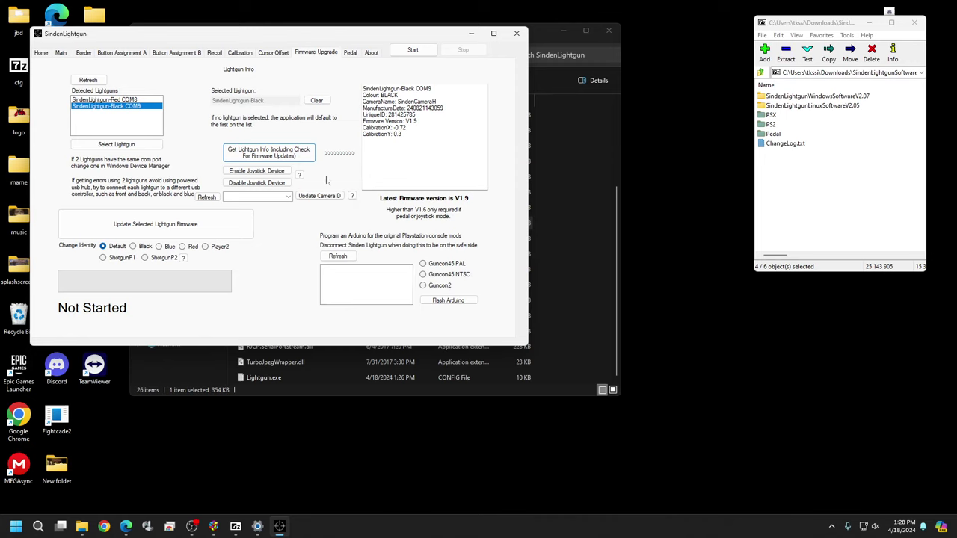
Step: Enable the joystick device on the Black lightgun and dismiss the notices
click(256, 171)
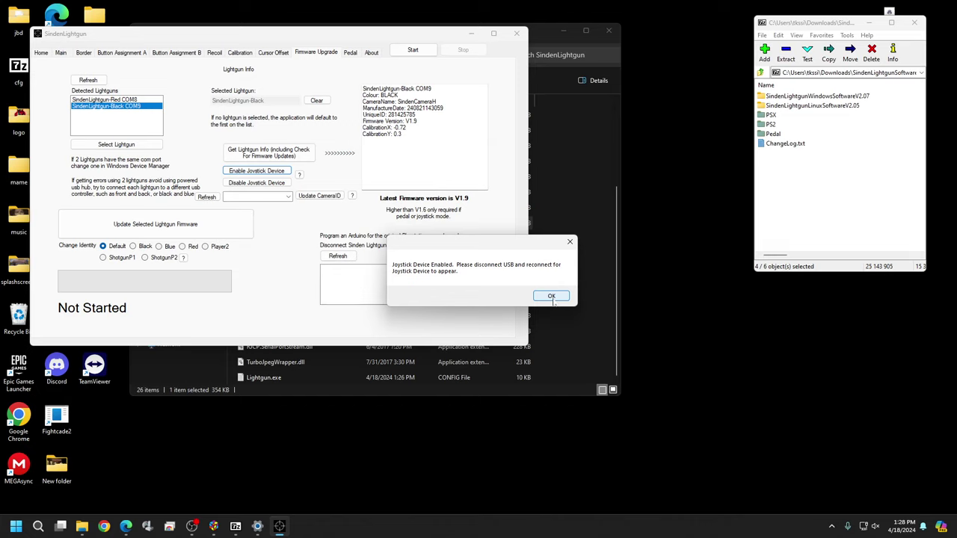
click(554, 299)
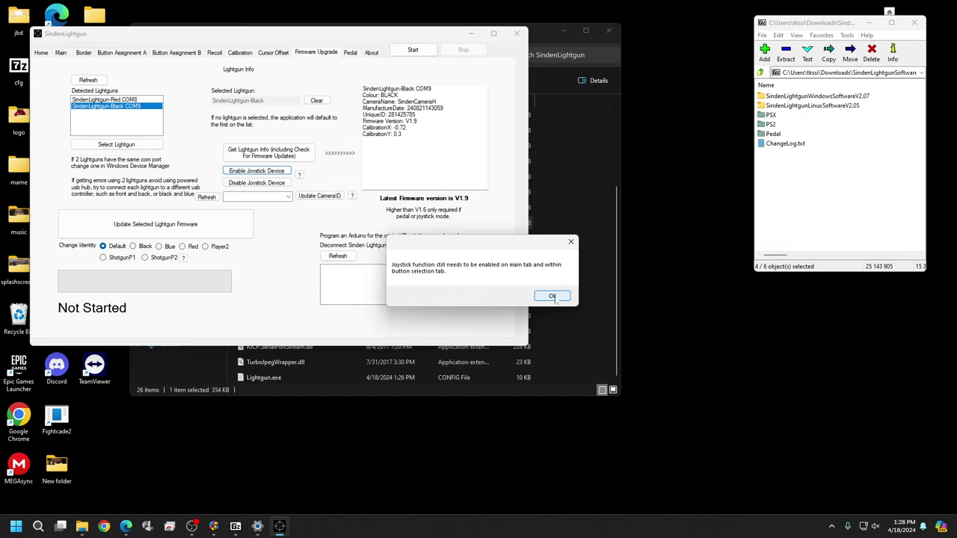
click(553, 297)
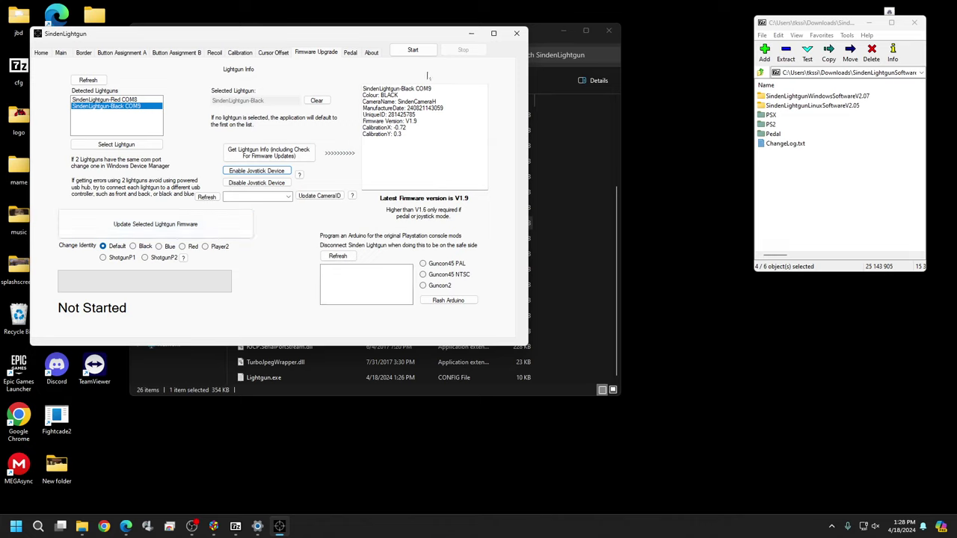
Step: Start the lightguns and check their connection status in the main settings
click(422, 51)
click(66, 52)
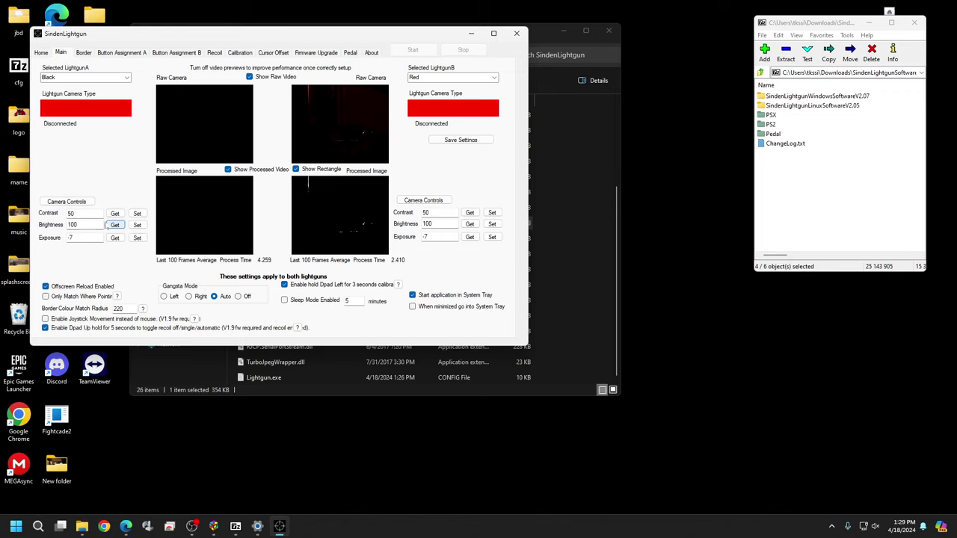
Step: Close and relaunch the Lightgun application, then start both lightguns from the main settings
click(516, 35)
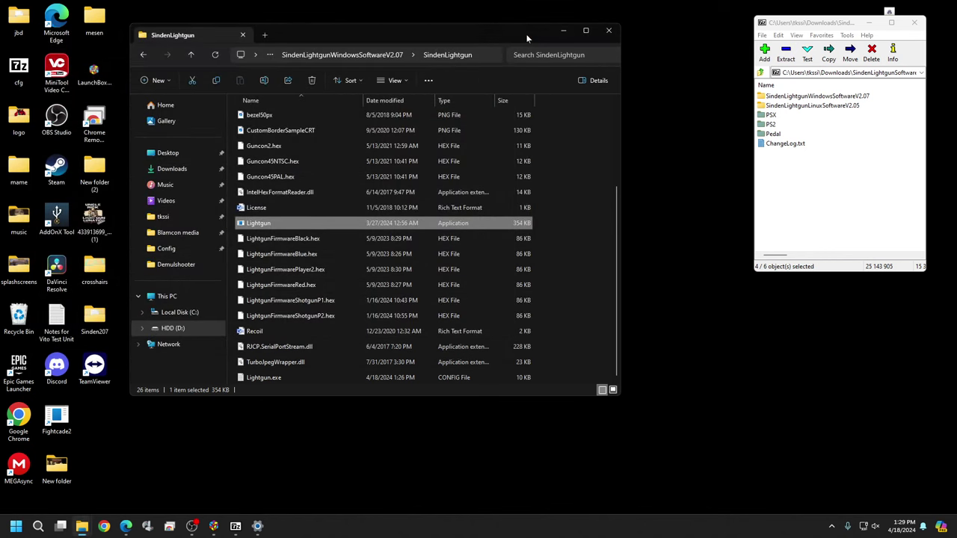
double_click(272, 224)
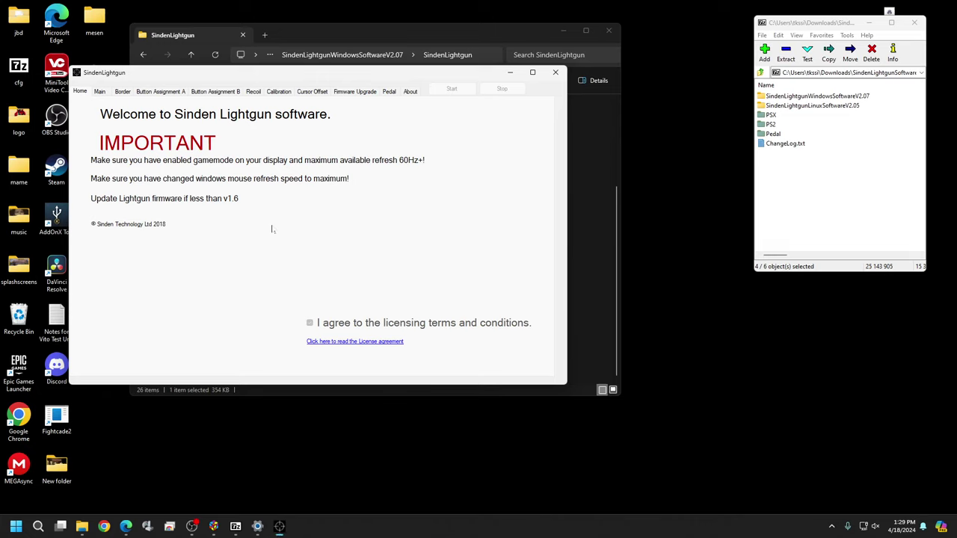
click(123, 91)
click(101, 92)
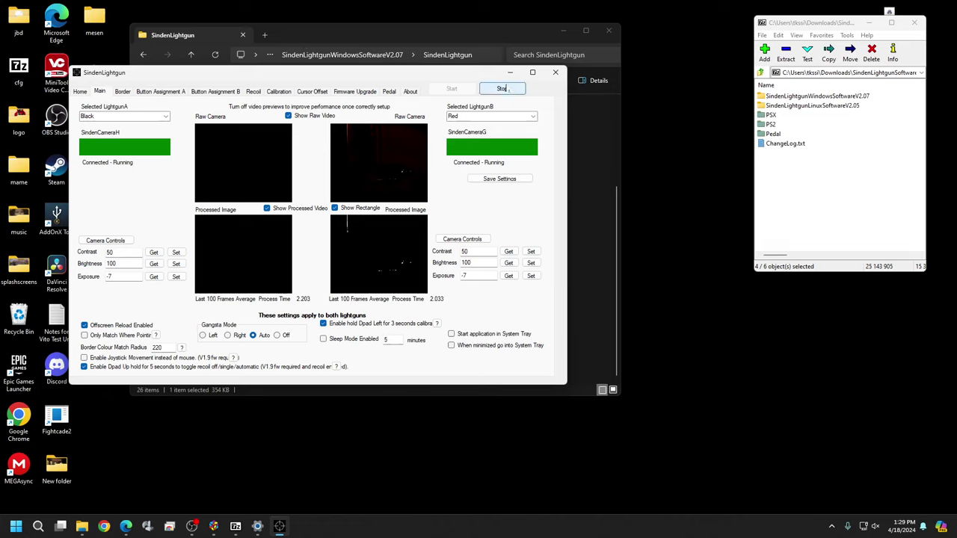
Step: Minimize the lightgun window and look through the files in the SindenLightgun folder
click(508, 73)
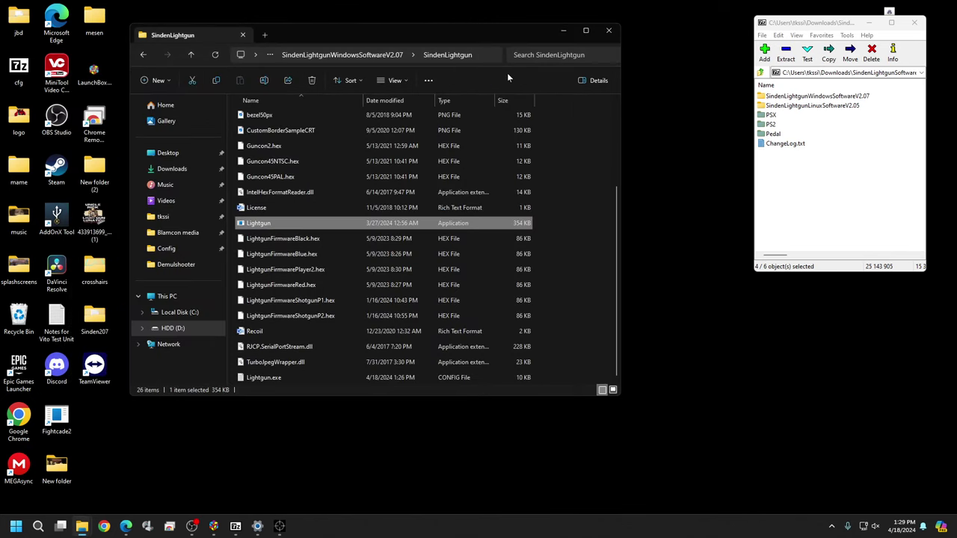
scroll(429, 290, up, 3)
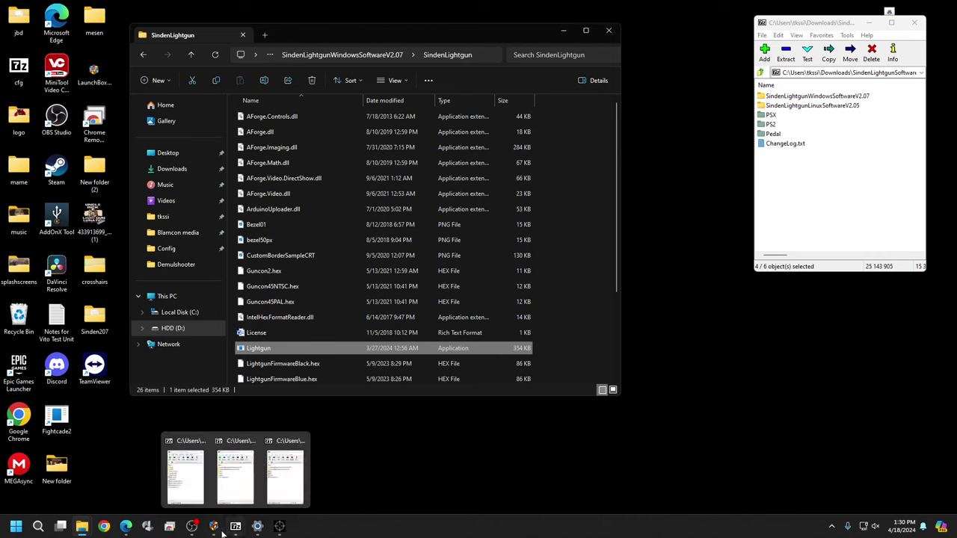
Step: Switch to LaunchBox and open the Startup Applications settings in its options
mouse_move(212, 531)
click(215, 453)
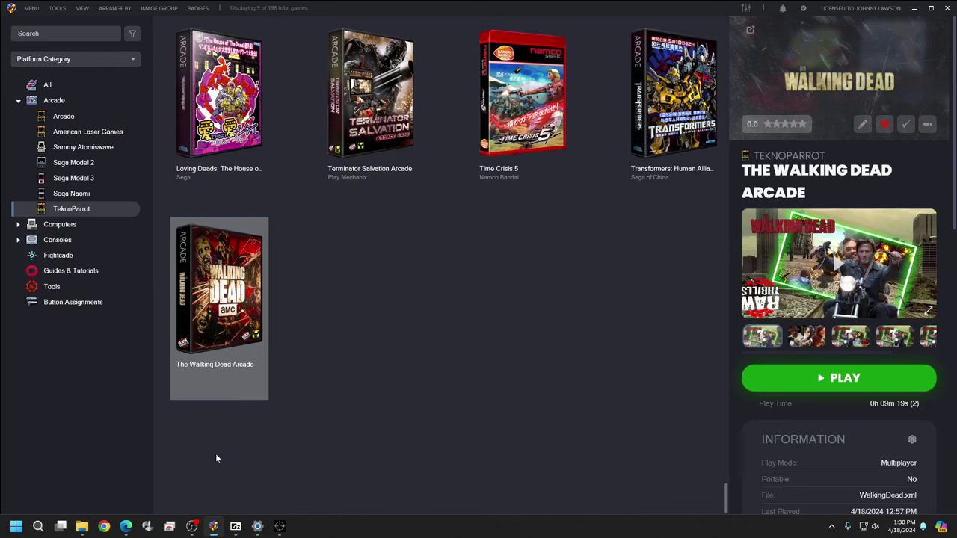
click(11, 8)
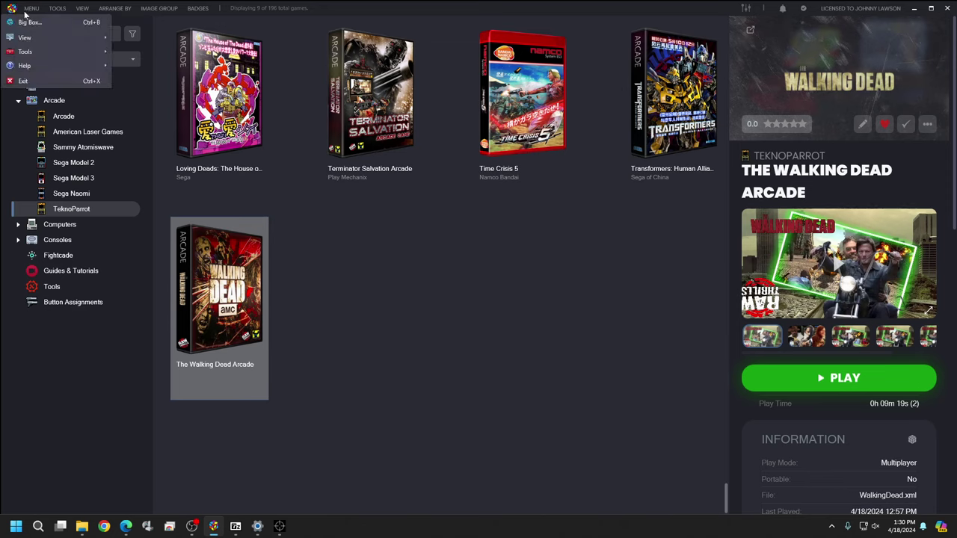
mouse_move(43, 54)
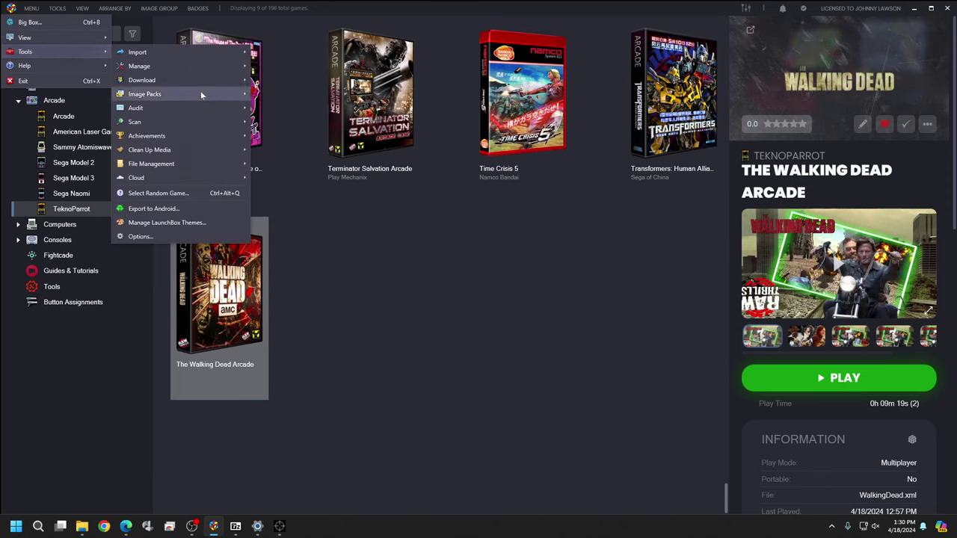
click(168, 236)
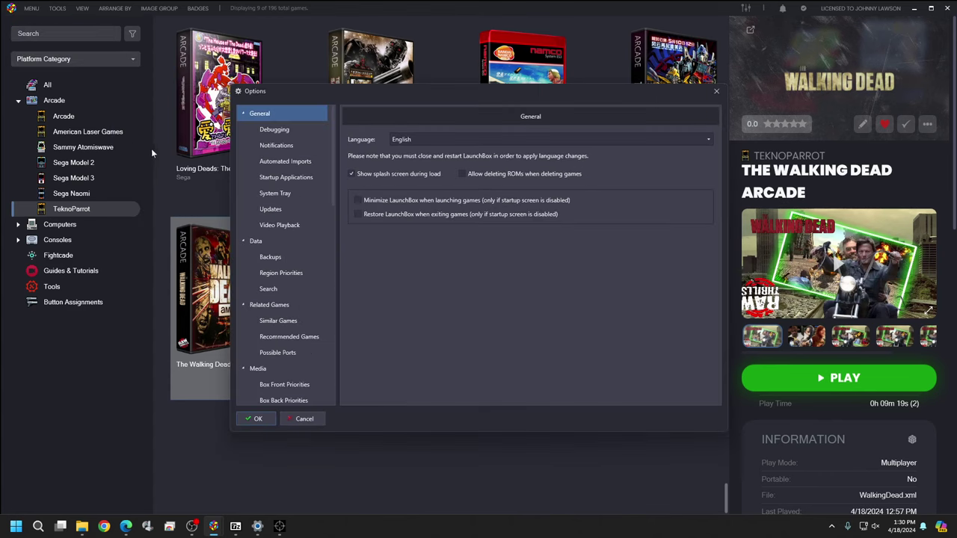
click(292, 179)
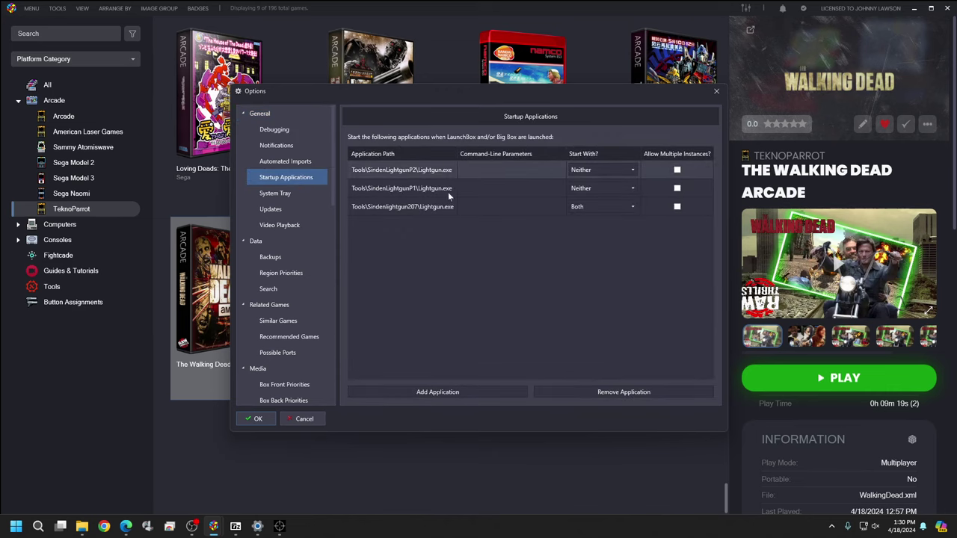
Step: Set the Tools\Sindenlightgun207\Lightgun.exe entry to start with Neither and remove it from the startup applications
click(635, 207)
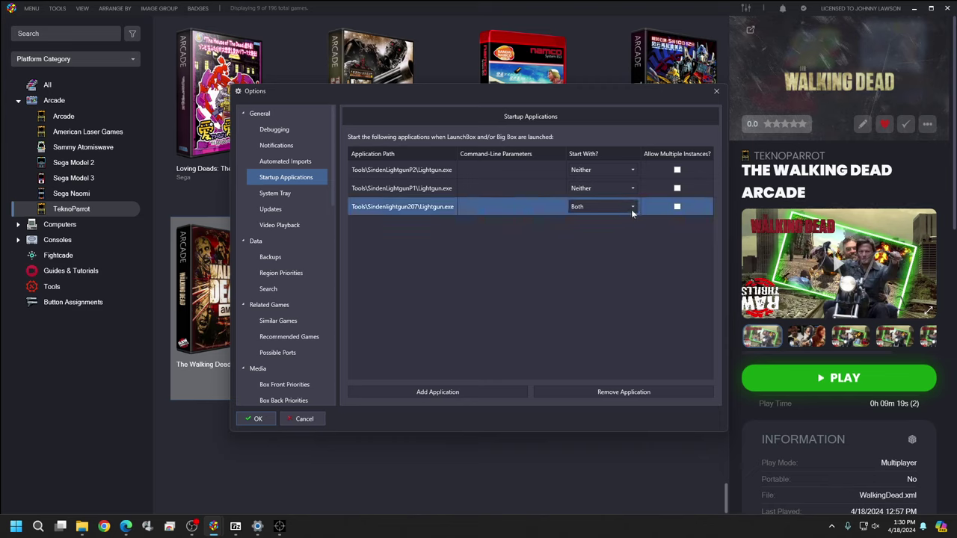
click(632, 212)
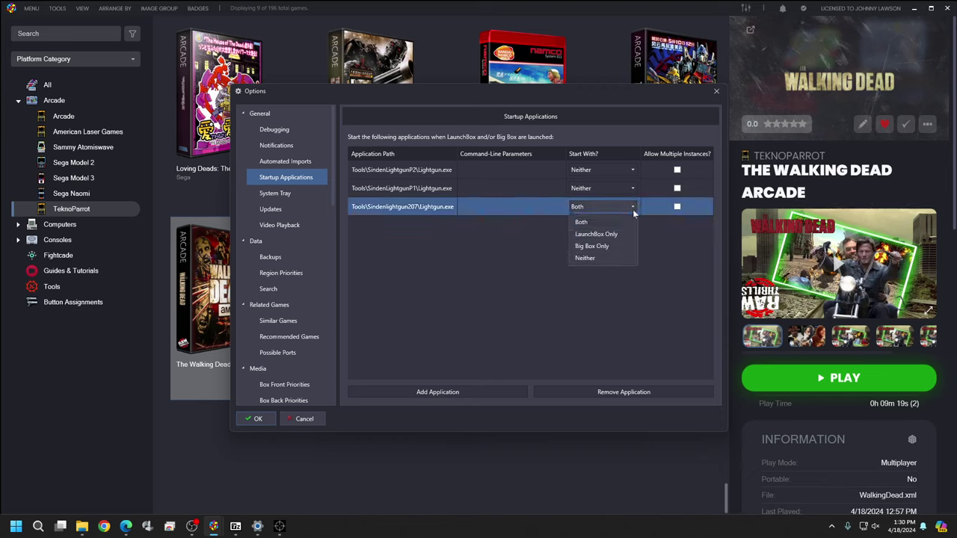
click(596, 259)
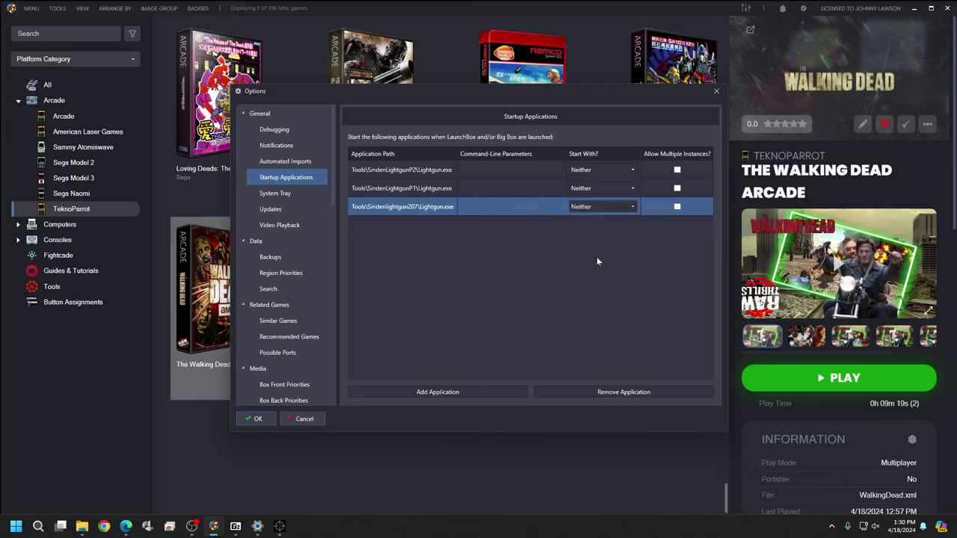
click(598, 172)
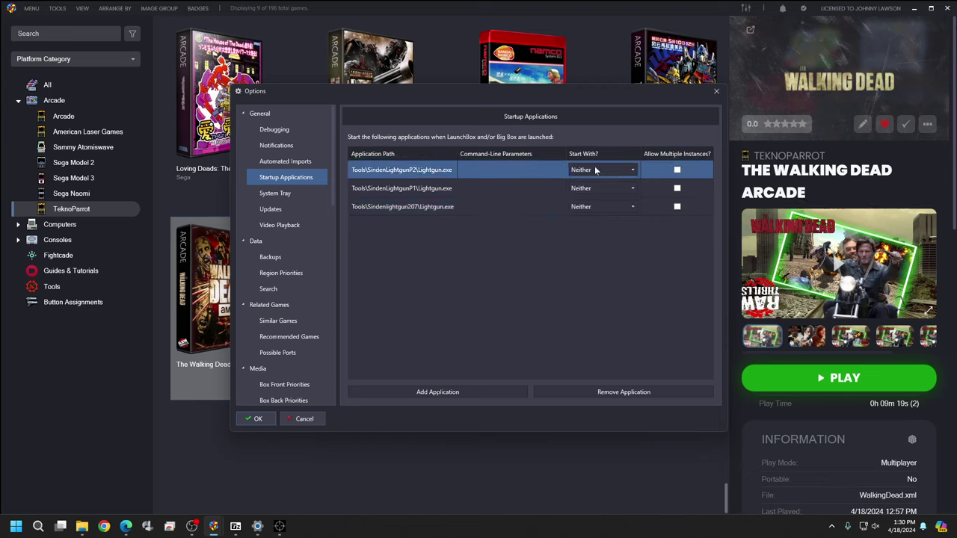
click(633, 173)
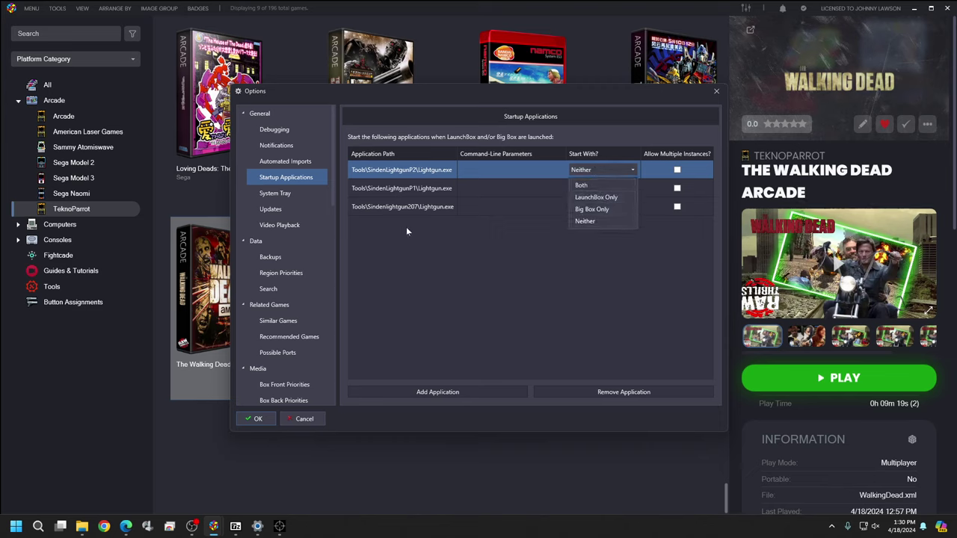
click(550, 240)
click(423, 211)
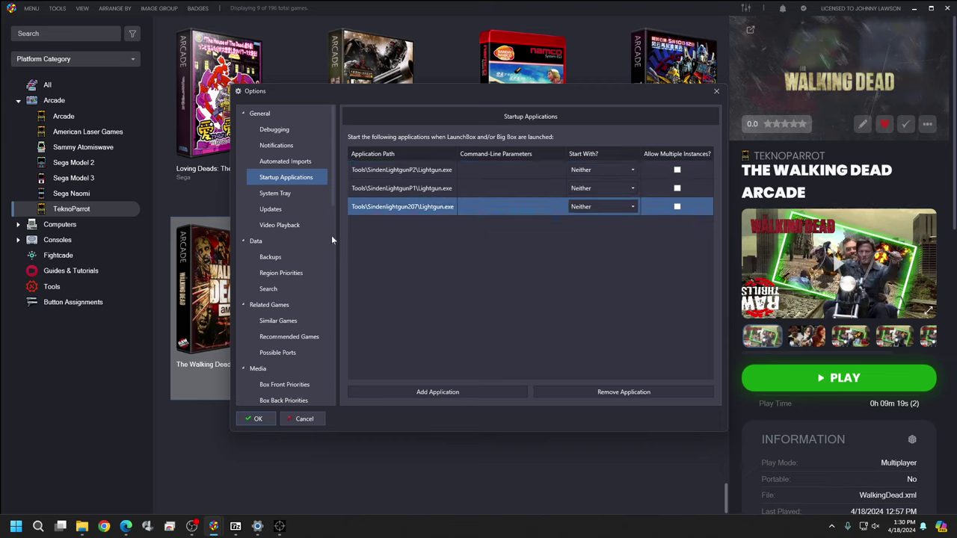
click(613, 390)
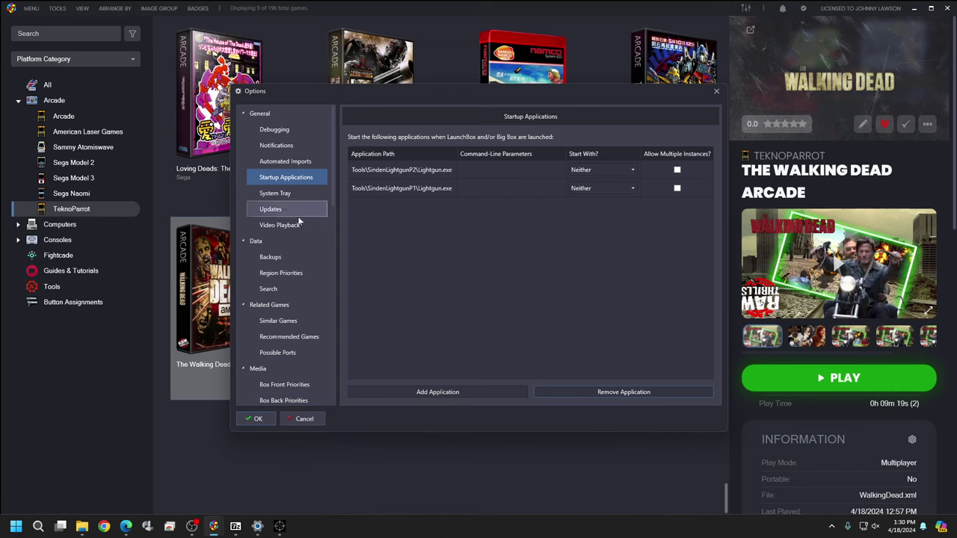
Step: Add the Lightgun application from Tools\Sinden207\SindenLightgunWindowsSoftwareV2.07\SindenLightgun as a startup application
click(406, 394)
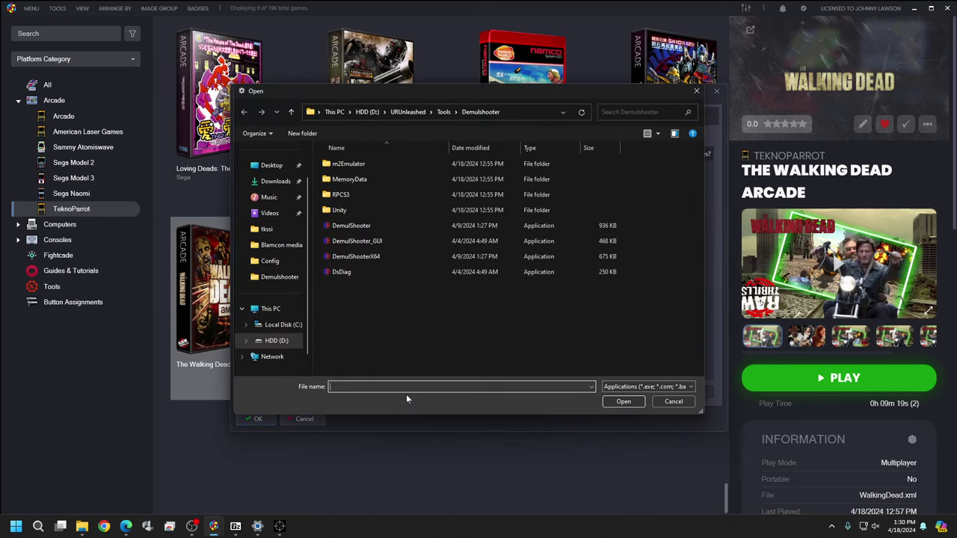
click(442, 112)
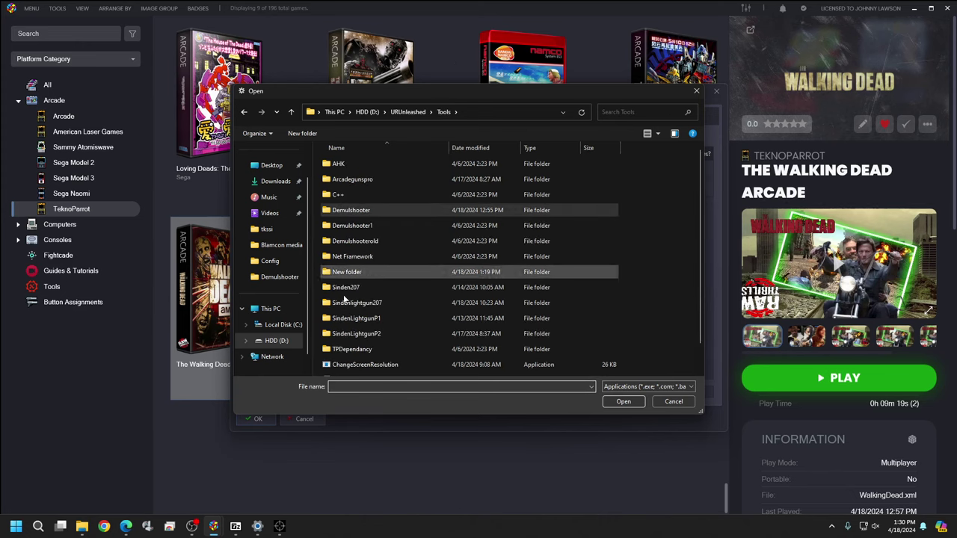
scroll(392, 202, down, 1)
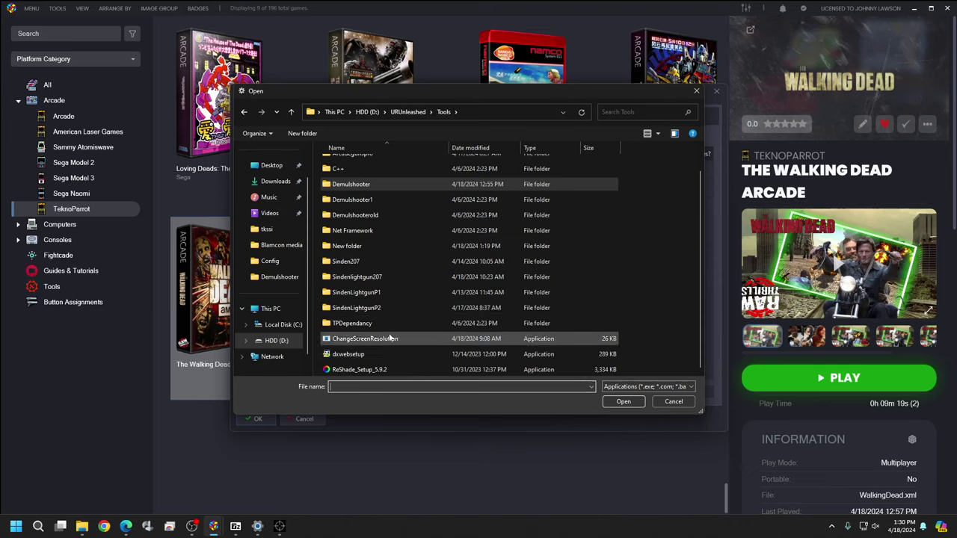
click(388, 277)
double_click(388, 276)
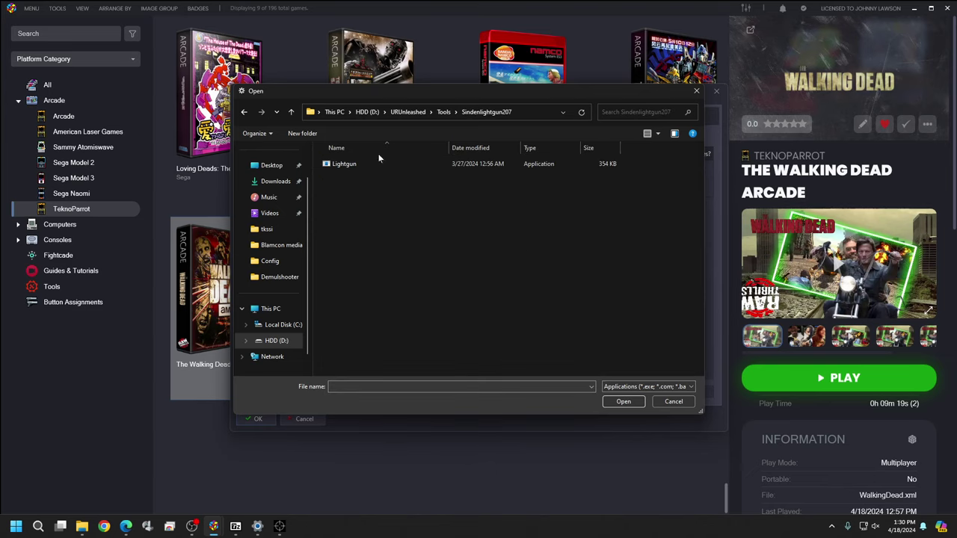
click(292, 113)
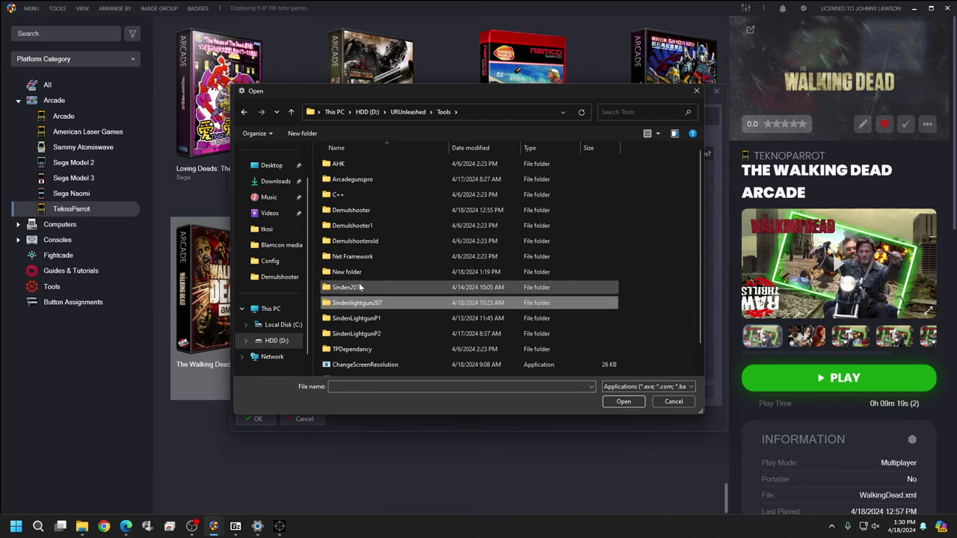
double_click(359, 287)
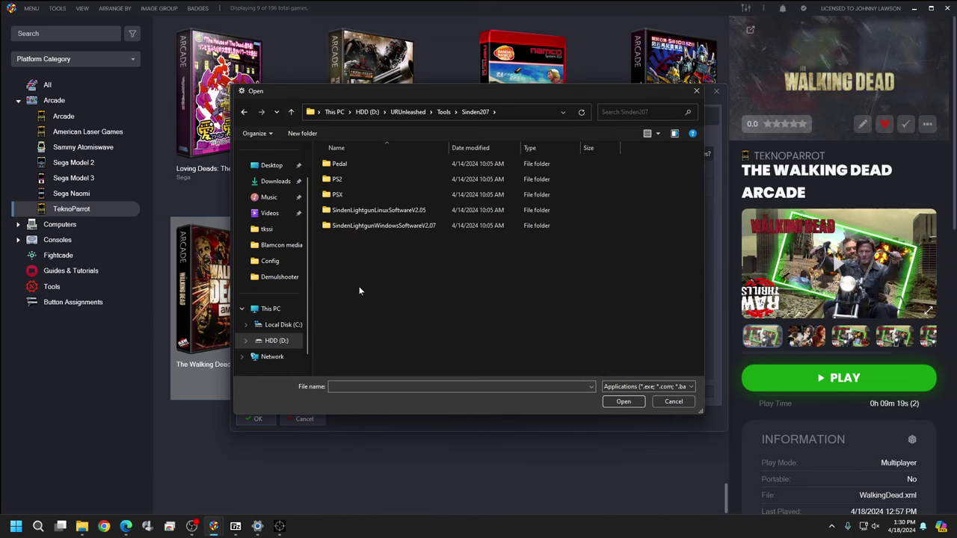
click(381, 232)
double_click(381, 230)
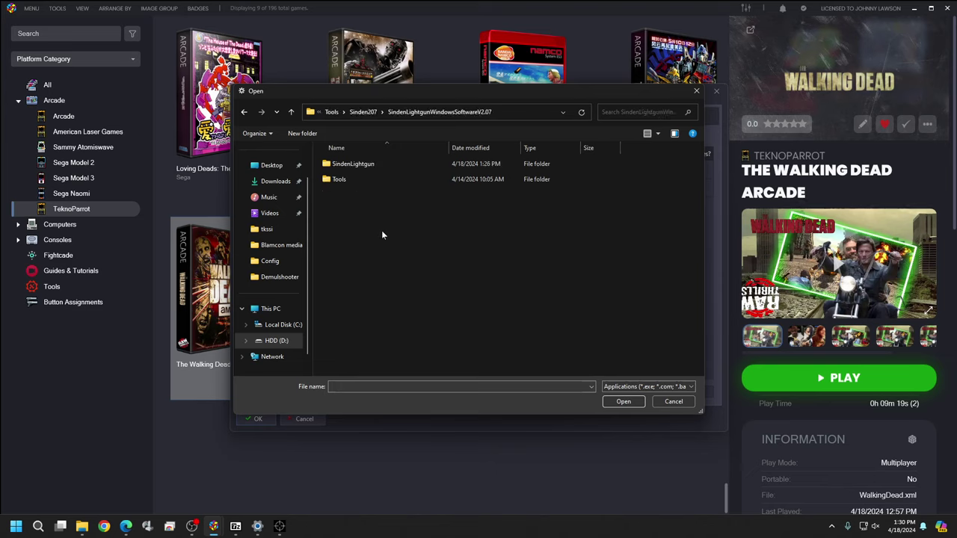
double_click(376, 162)
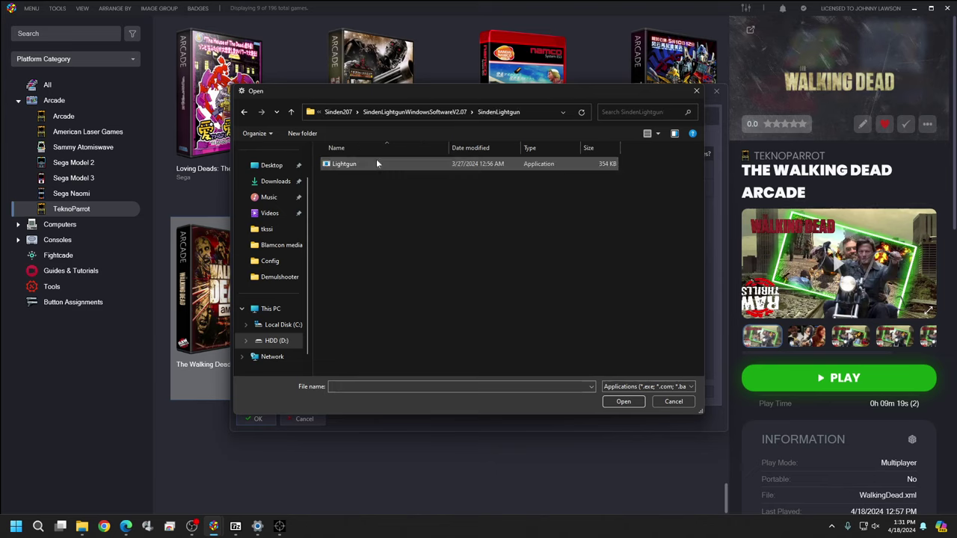
click(364, 164)
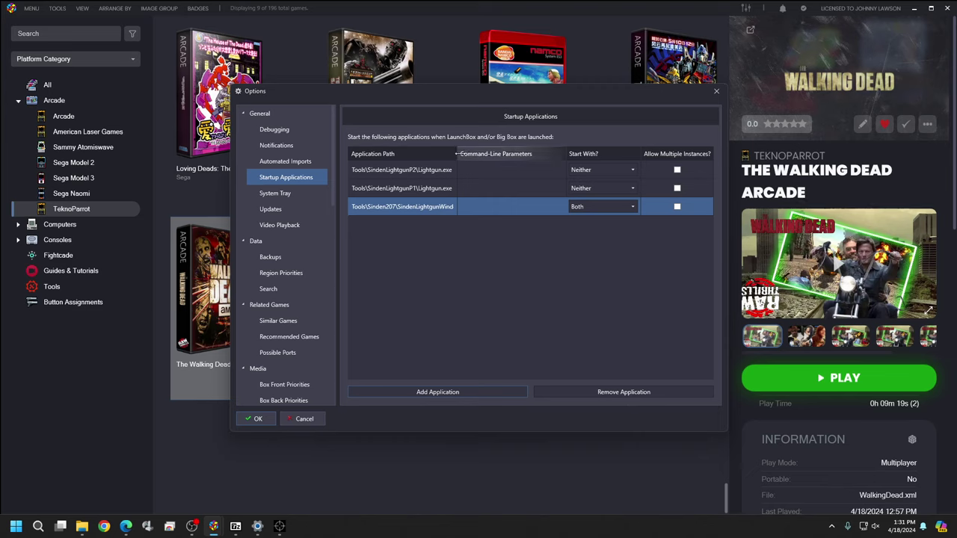
Step: Widen the Application Path column slightly in the startup applications table
mouse_move(455, 153)
mouse_down()
mouse_move(662, 161)
mouse_move(473, 153)
mouse_move(458, 143)
mouse_up()
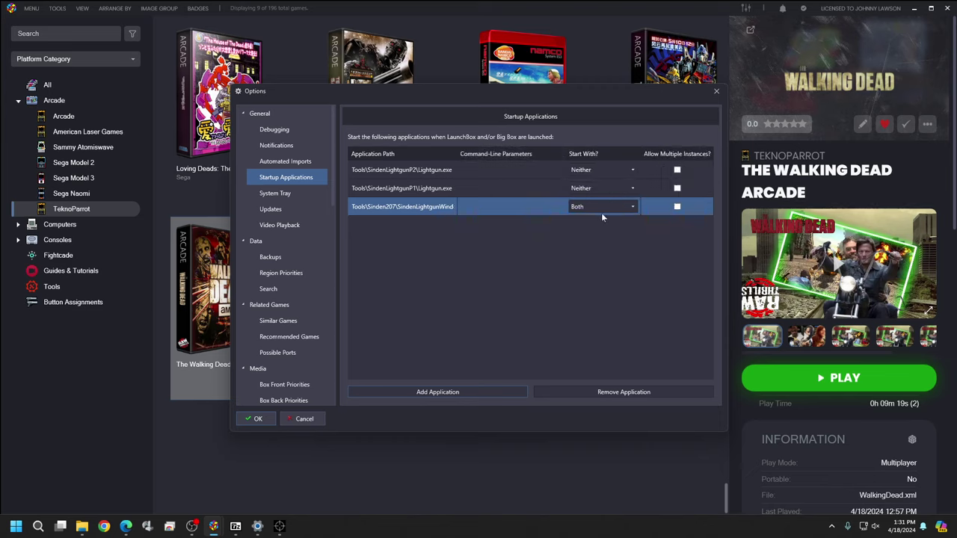
mouse_move(82, 527)
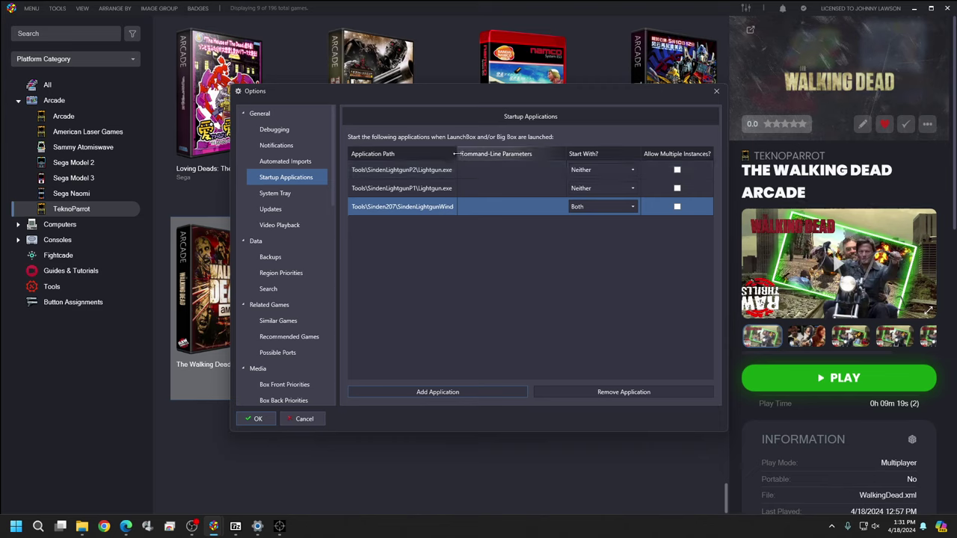
mouse_move(454, 153)
mouse_down()
mouse_move(623, 153)
mouse_move(449, 153)
mouse_move(503, 153)
mouse_move(462, 147)
mouse_up()
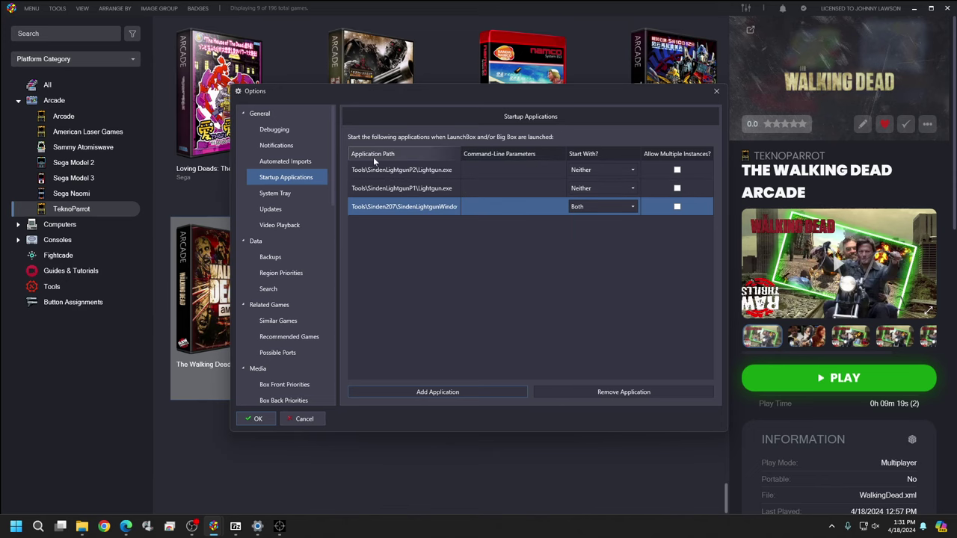
Step: Switch to the File Explorer window showing SindenLightgun and go up to the URUnleashed Tools folder
mouse_move(82, 523)
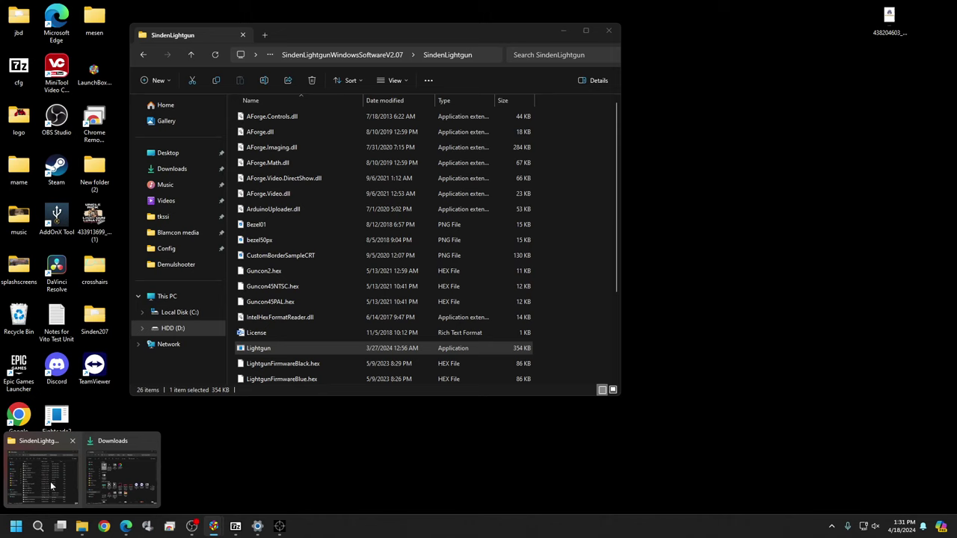
click(41, 471)
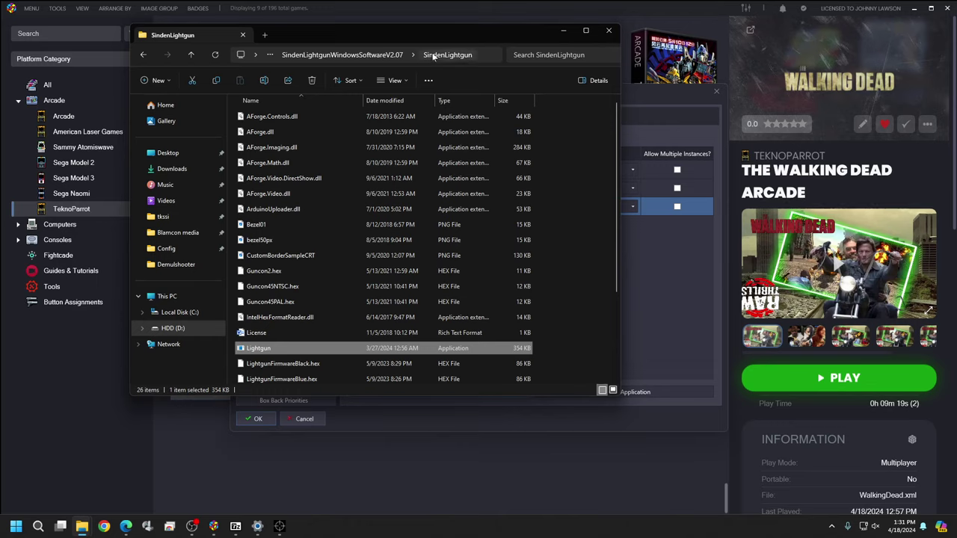
click(190, 56)
click(192, 56)
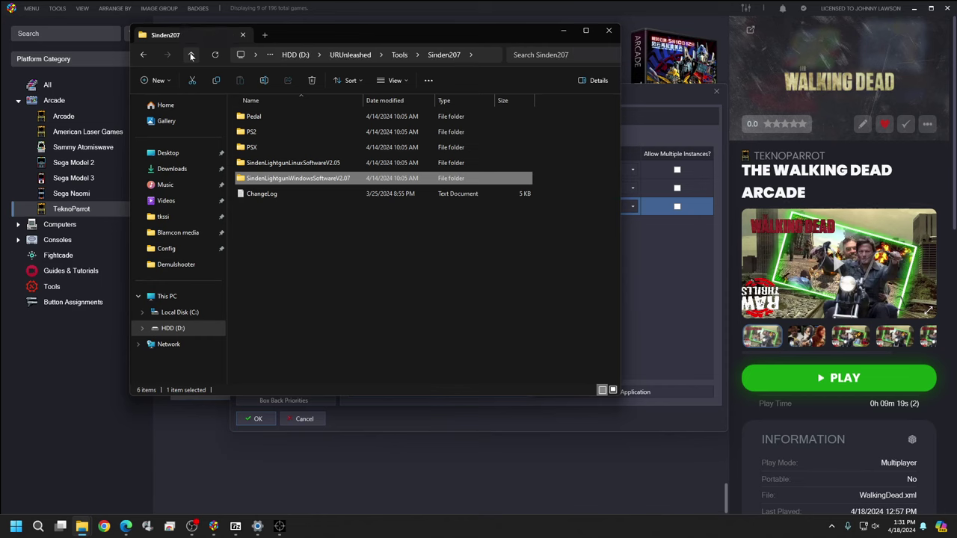
click(192, 56)
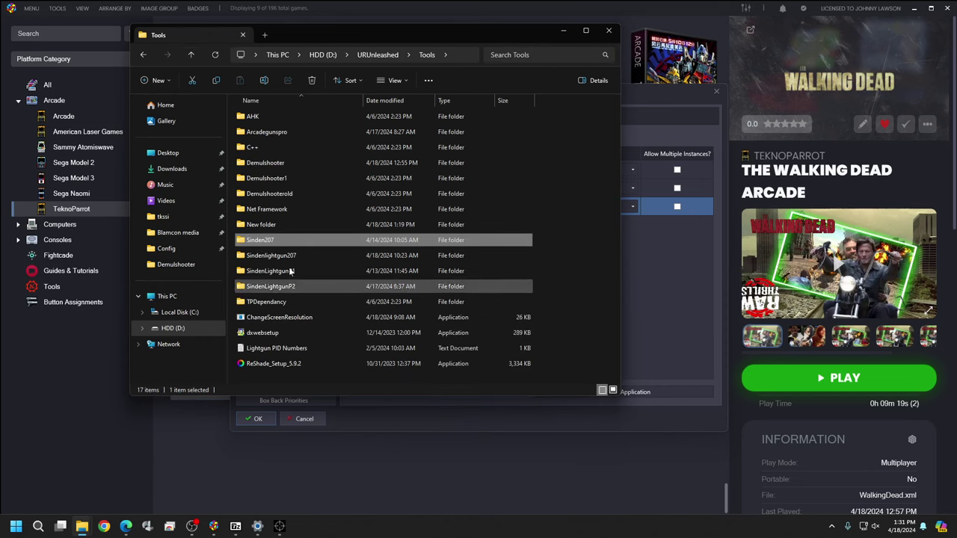
Step: Copy the SindenLightgun folder inside Sinden207\SindenLightgunWindowsSoftwareV2.07
double_click(291, 243)
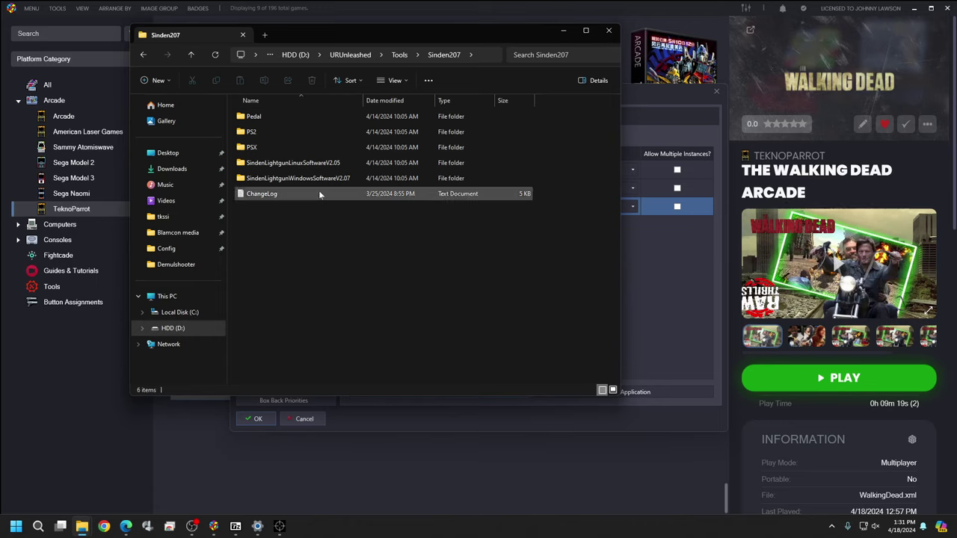
double_click(297, 180)
click(281, 117)
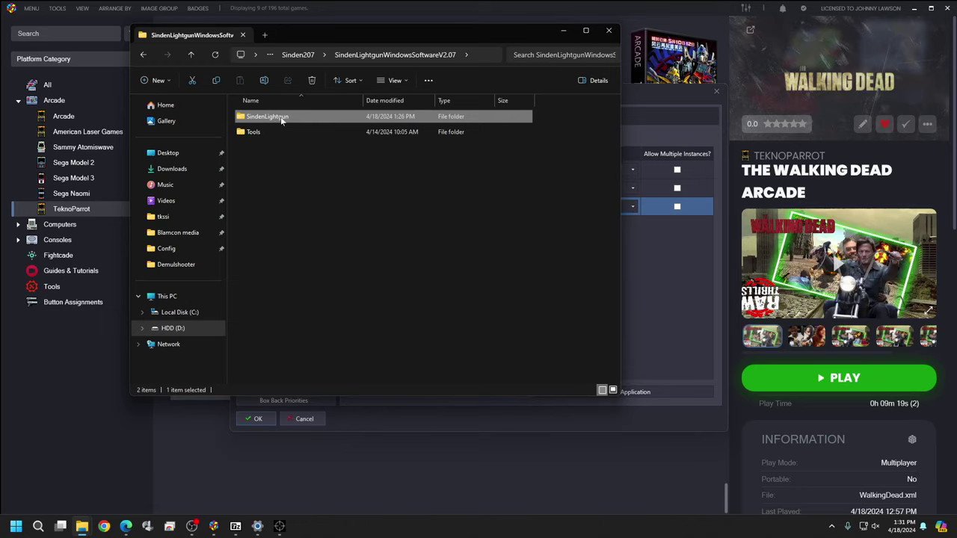
right_click(281, 120)
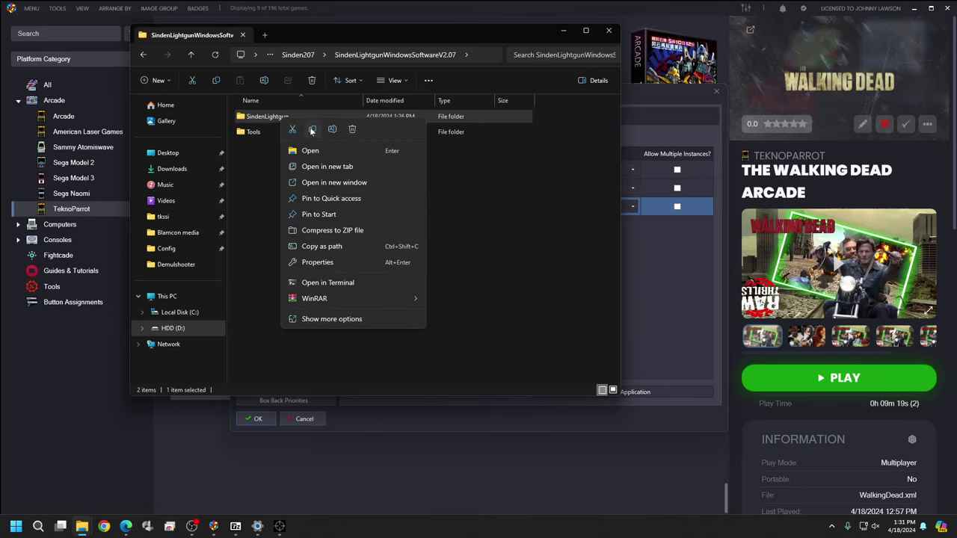
click(309, 128)
click(280, 237)
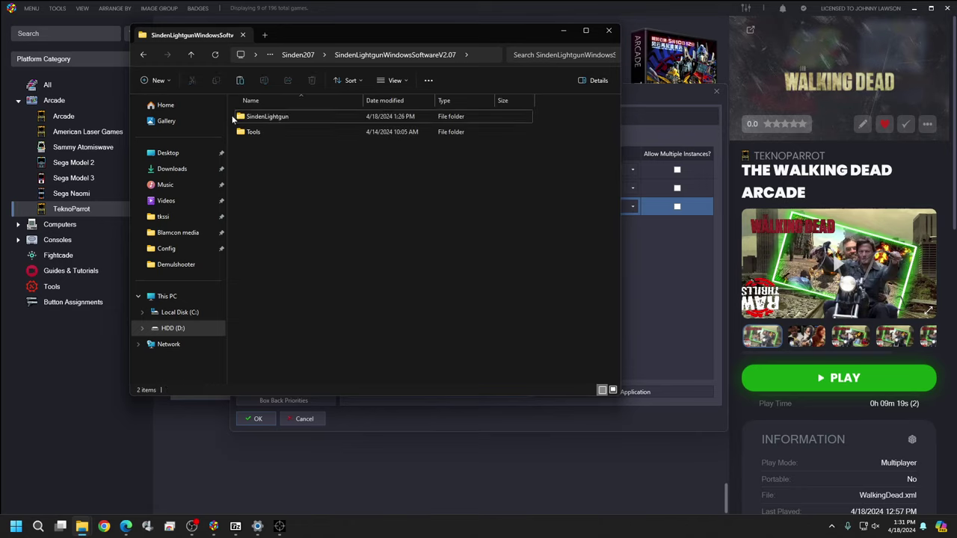
Step: Return to the URUnleashed Tools folder and select the Sindenlightgun207 folder
click(139, 55)
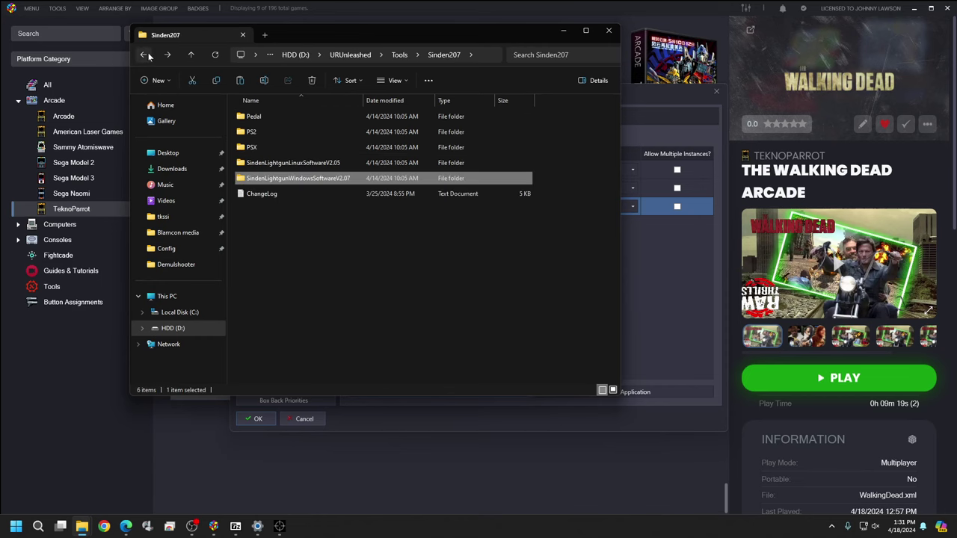
click(139, 56)
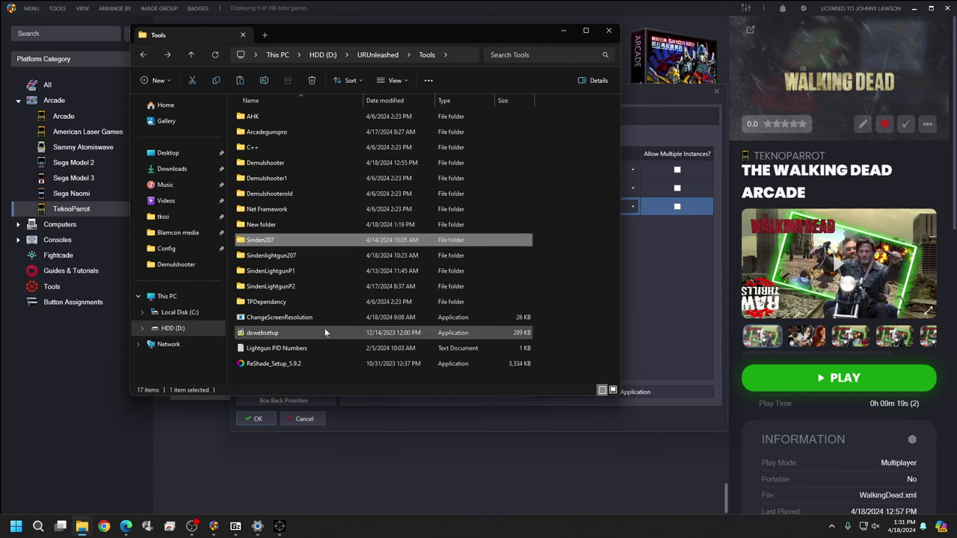
click(312, 257)
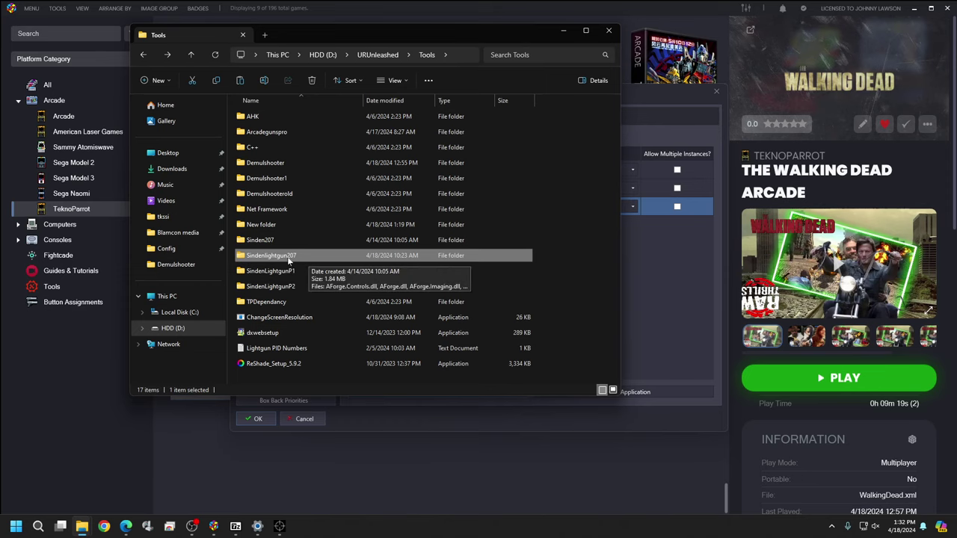
Step: Open the Sindenlightgun207 folder to examine its copied lightgun files, and close the File Explorer window
double_click(295, 256)
scroll(295, 257, down, 3)
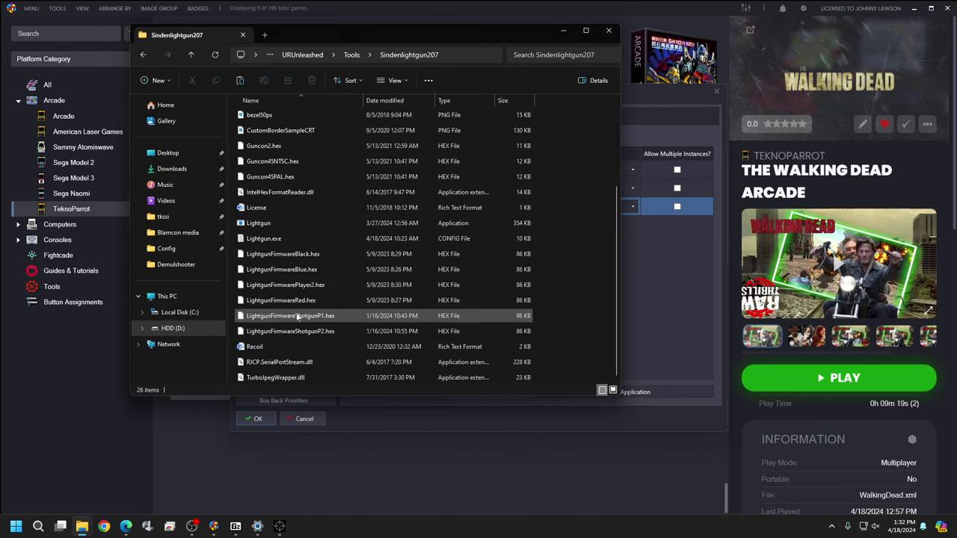
scroll(284, 317, up, 3)
scroll(299, 180, down, 3)
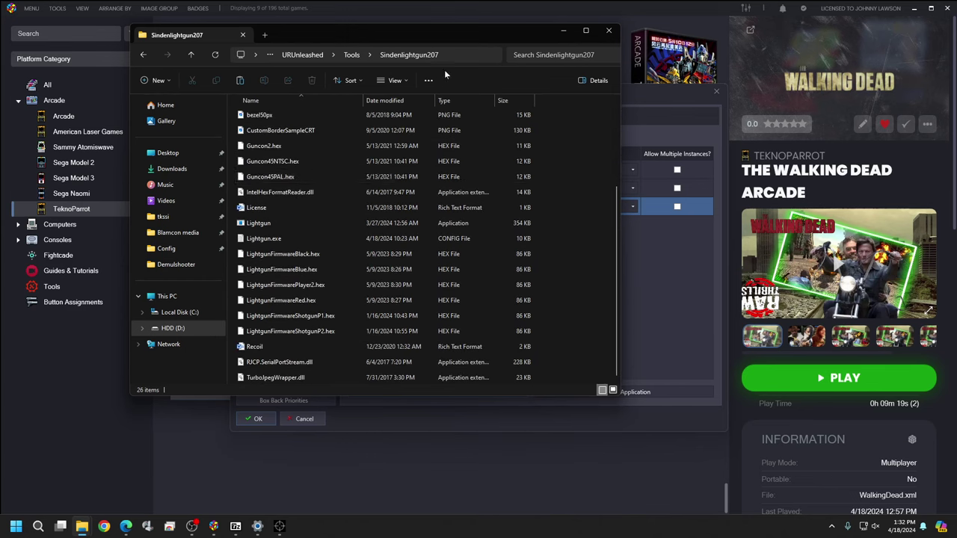
click(609, 33)
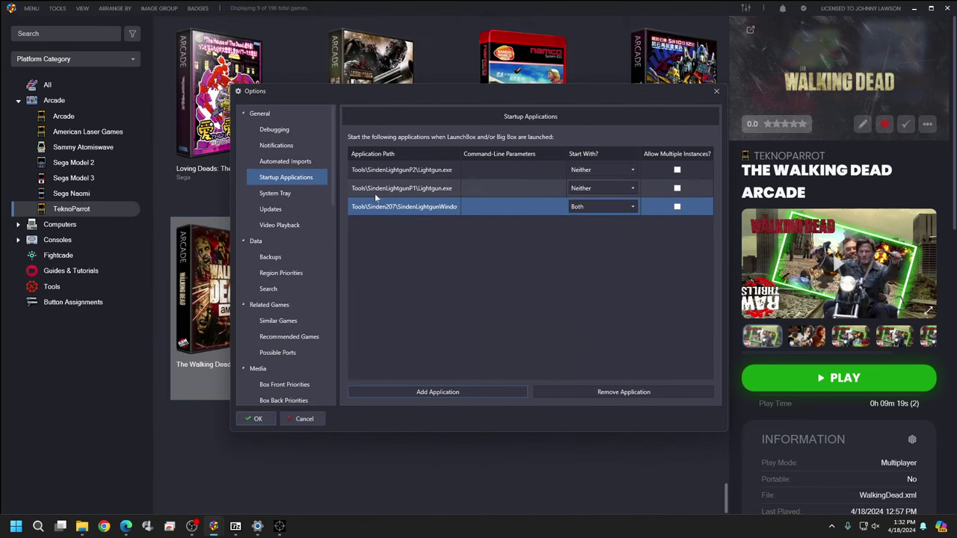
Step: Replace the Sinden207 startup application with the Lightgun application from URUnleashed\Tools\Sindenlightgun207 and save the options
click(644, 393)
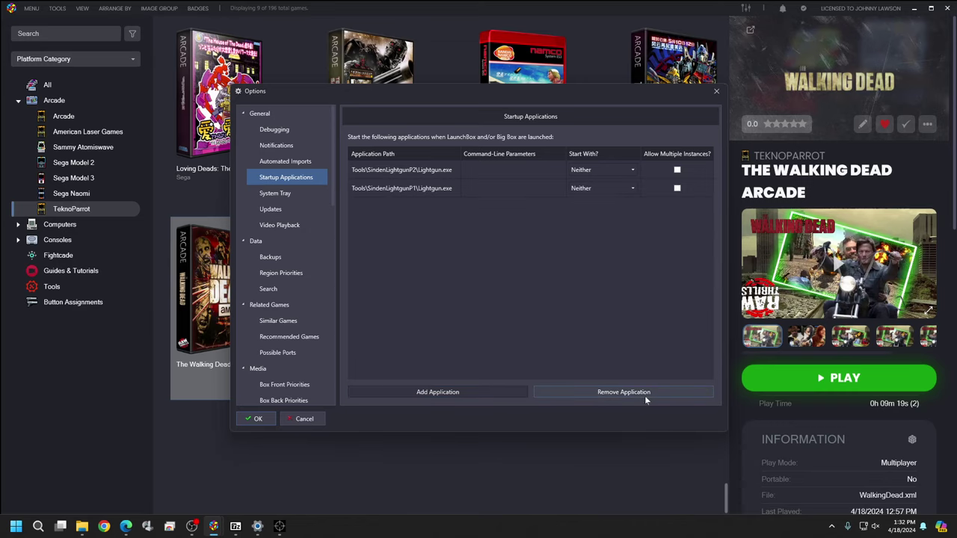
click(396, 393)
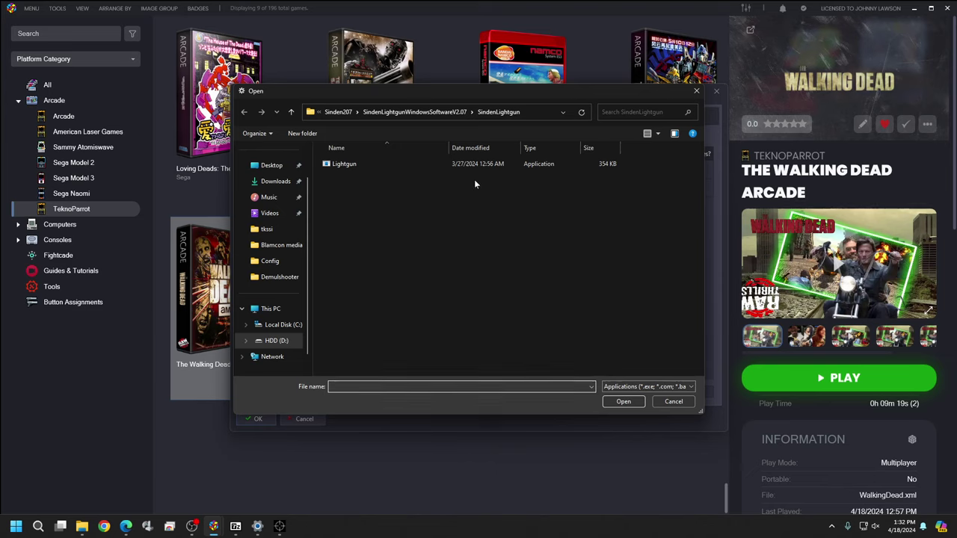
click(414, 111)
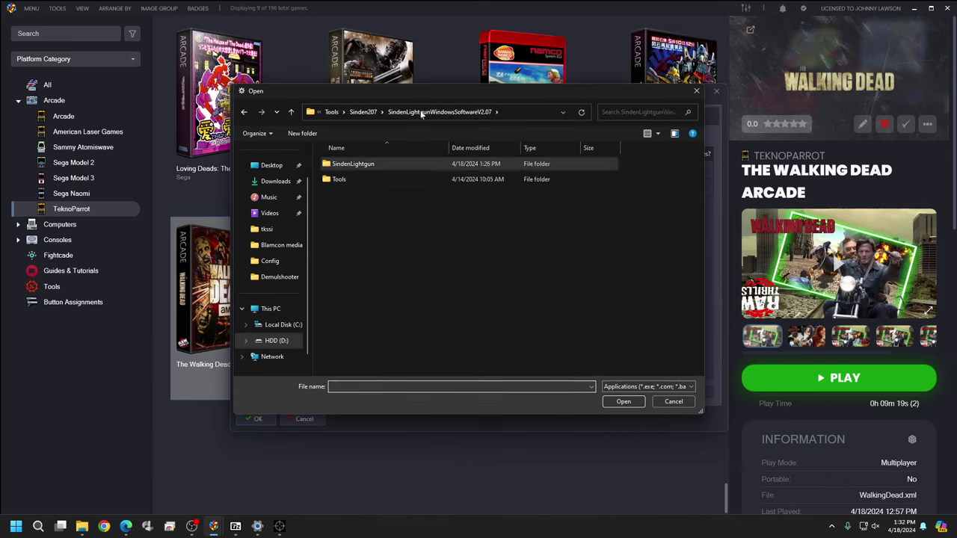
click(331, 111)
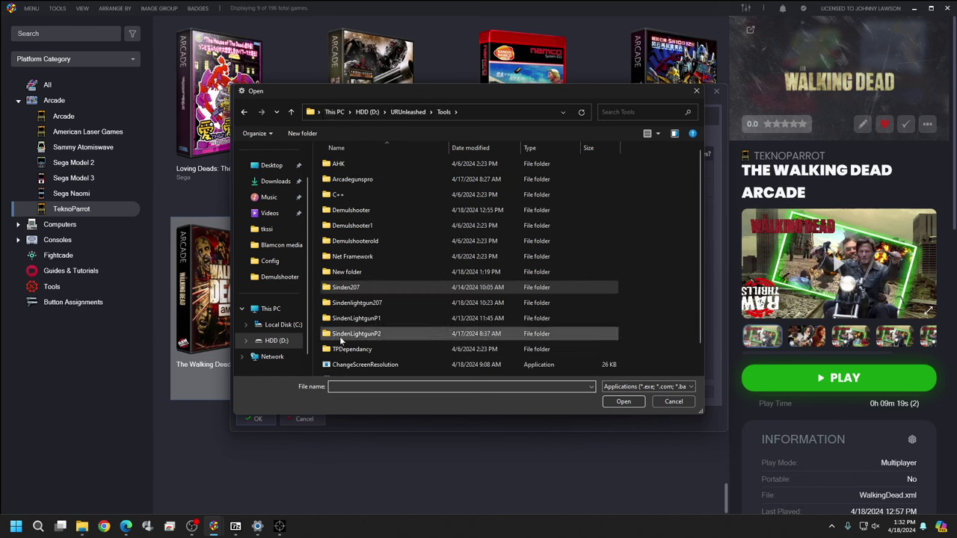
click(368, 305)
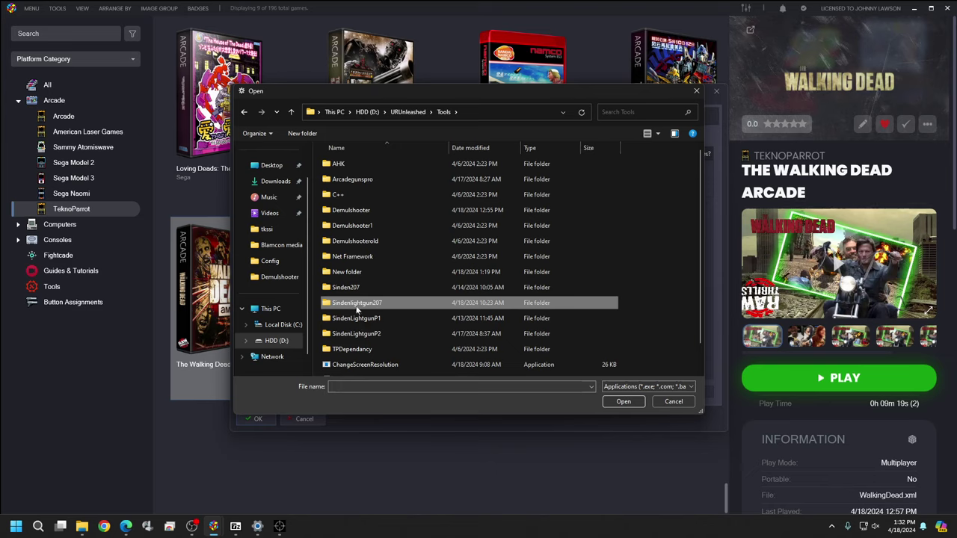
double_click(357, 306)
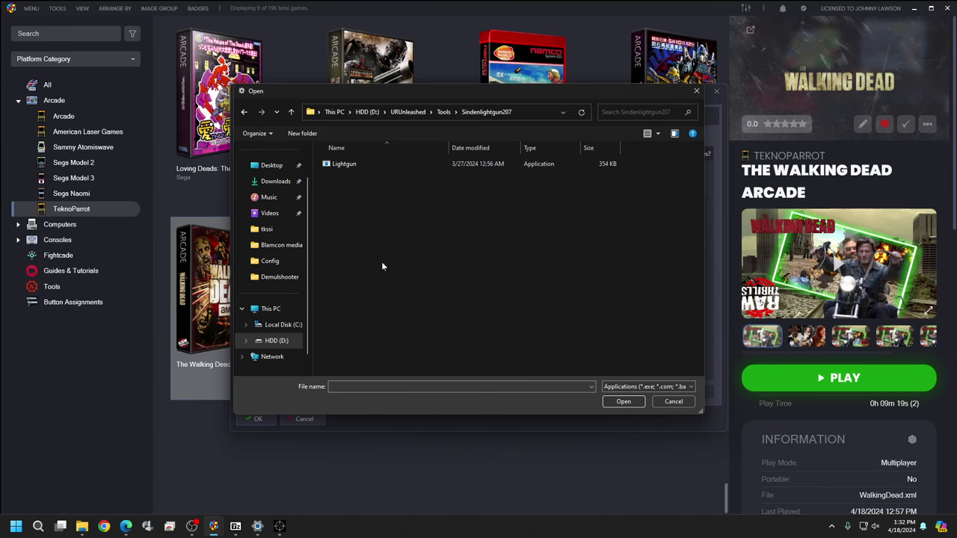
click(348, 167)
click(623, 401)
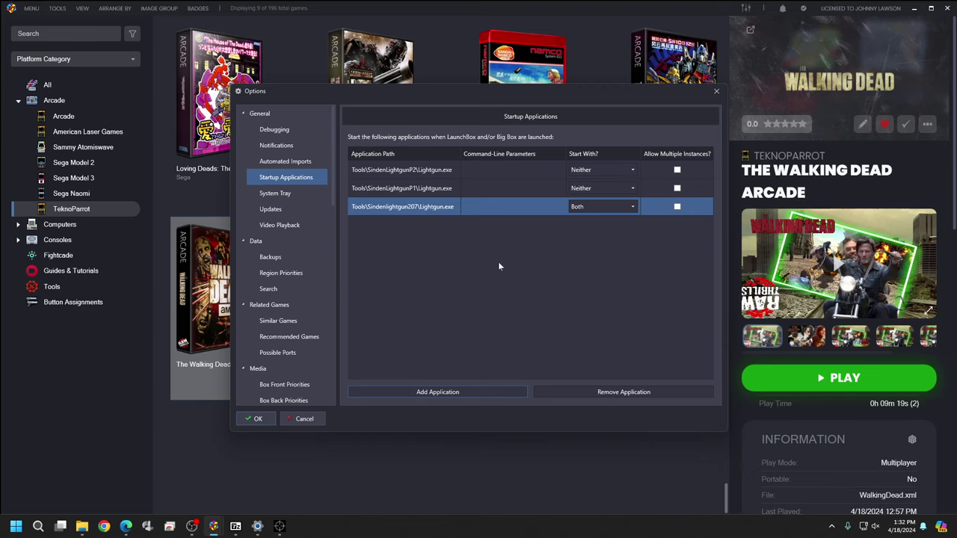
click(258, 419)
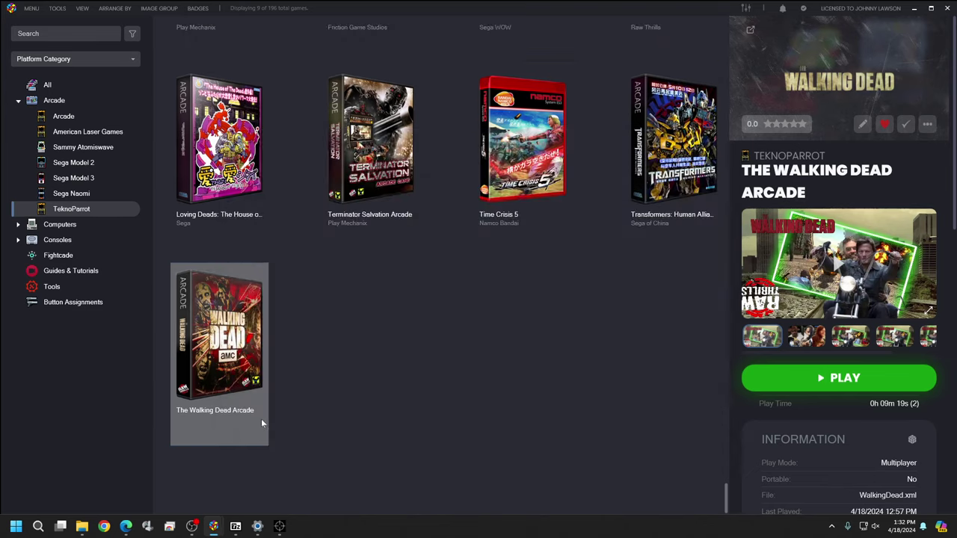